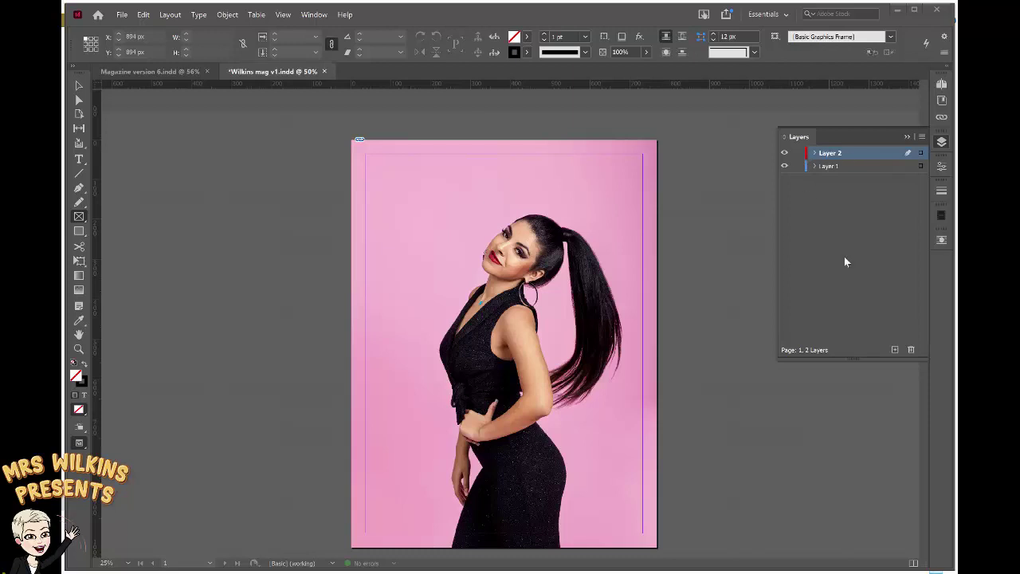
Add a third layer and rename Layer 1 to 'back model'
click(894, 351)
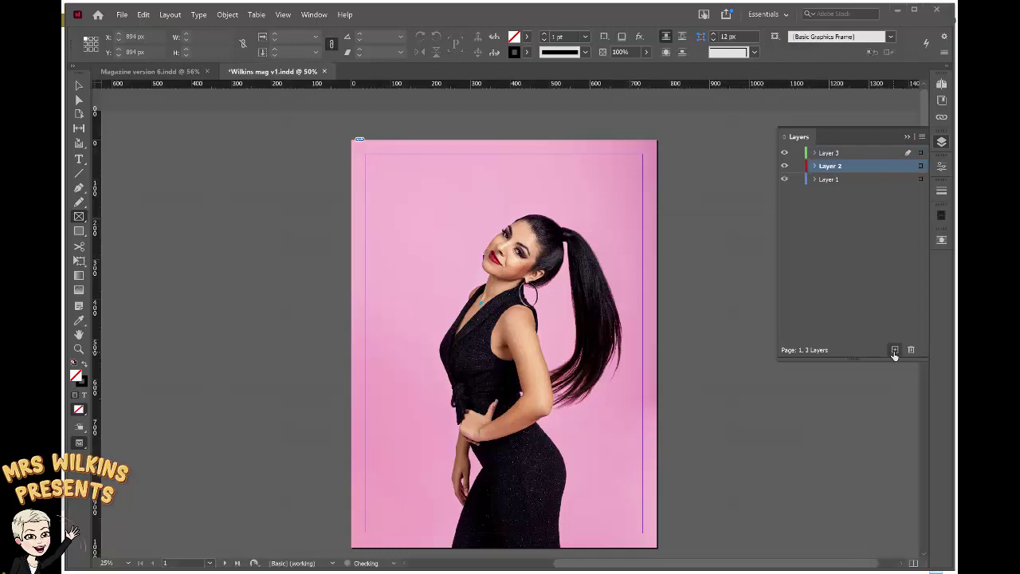
double_click(830, 180)
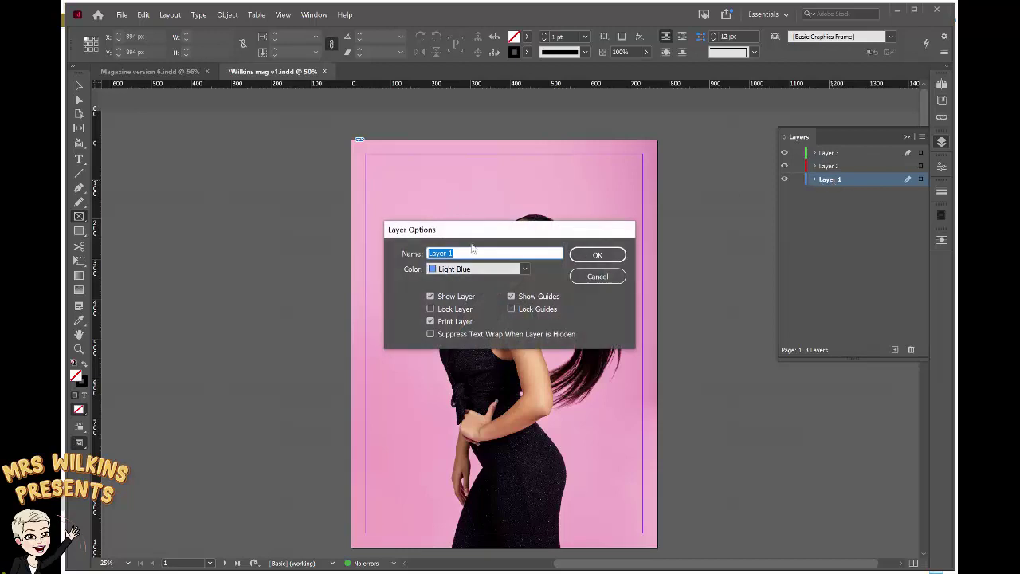
text(back model)
key(Return)
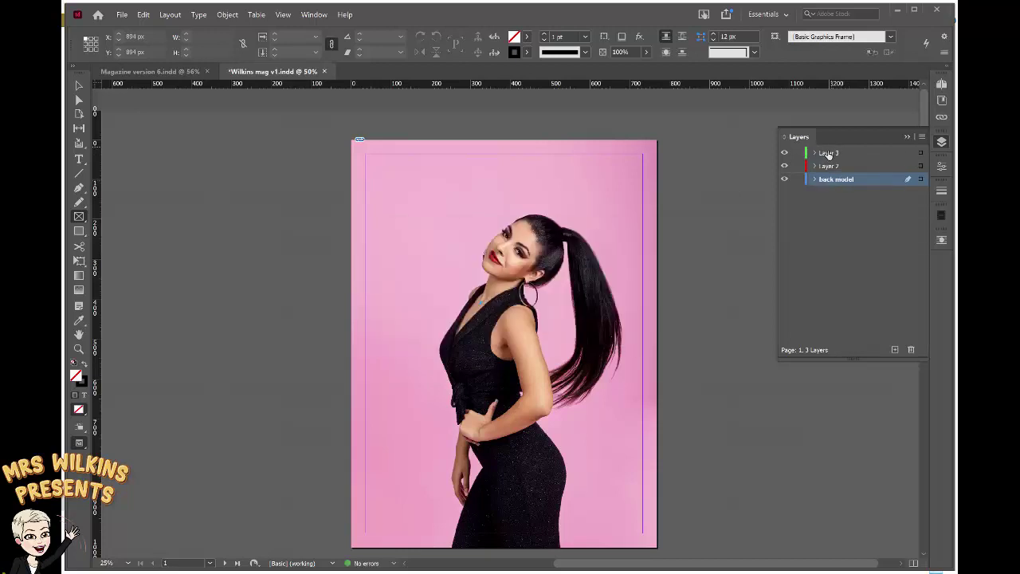
Rename the other two layers 'model no background' and 'masthead'
double_click(830, 165)
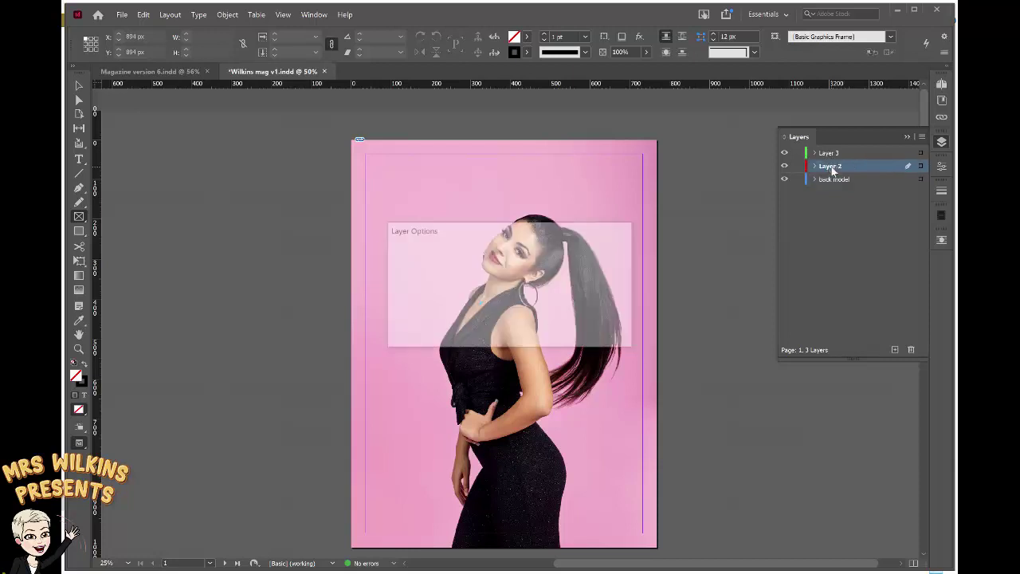
text(mode)
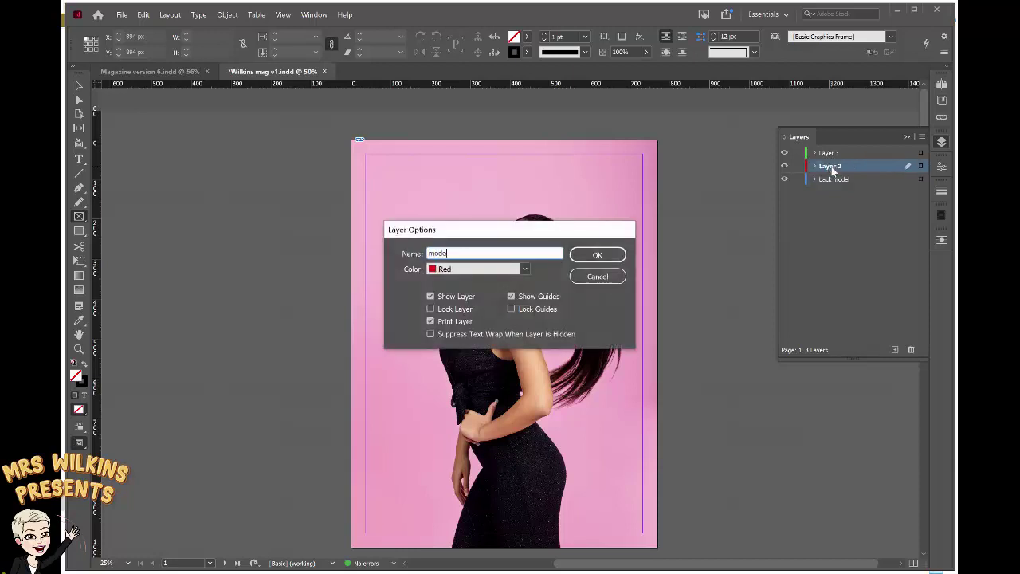
text(l no background)
key(Return)
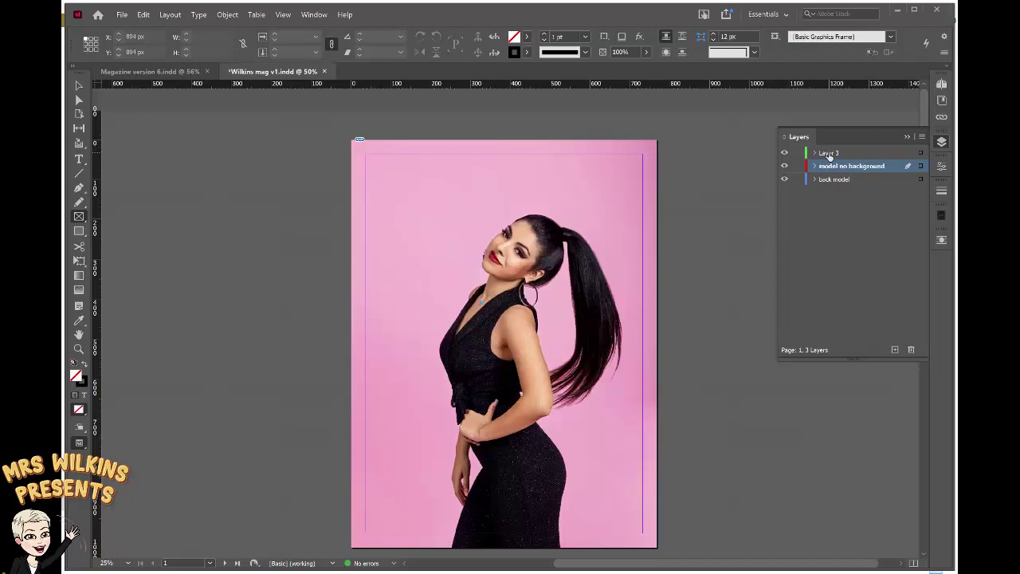
double_click(829, 154)
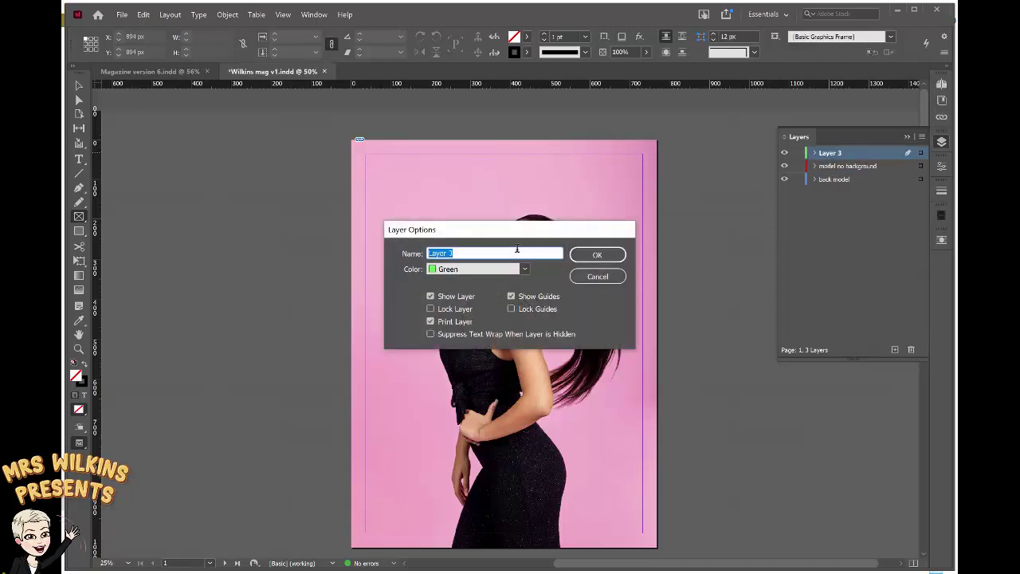
text(masthead)
key(Return)
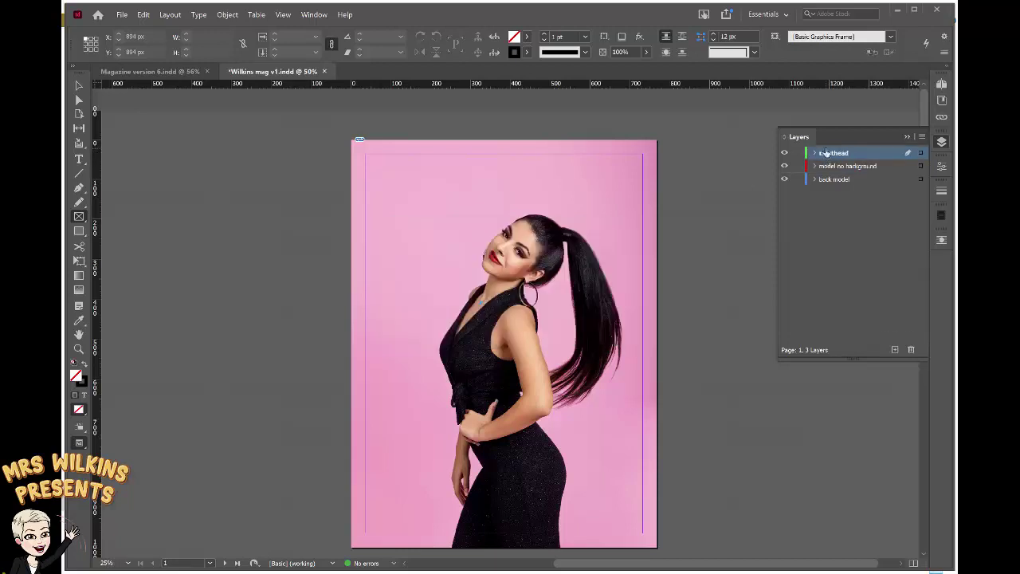
Draw a wide frame across the page top and create a text frame holding 'Flipped'
click(78, 216)
drag(355, 145, 657, 233)
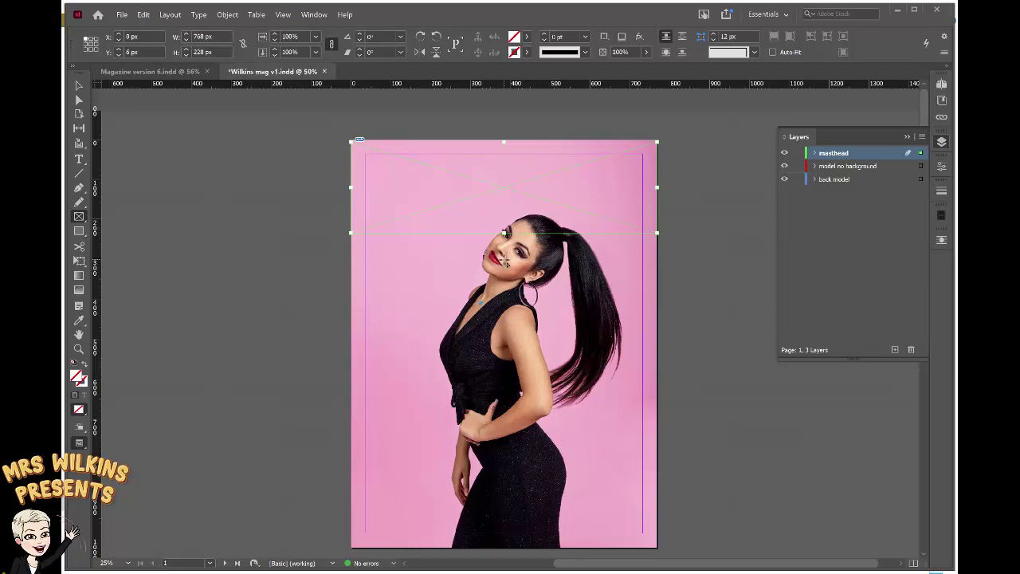
click(79, 161)
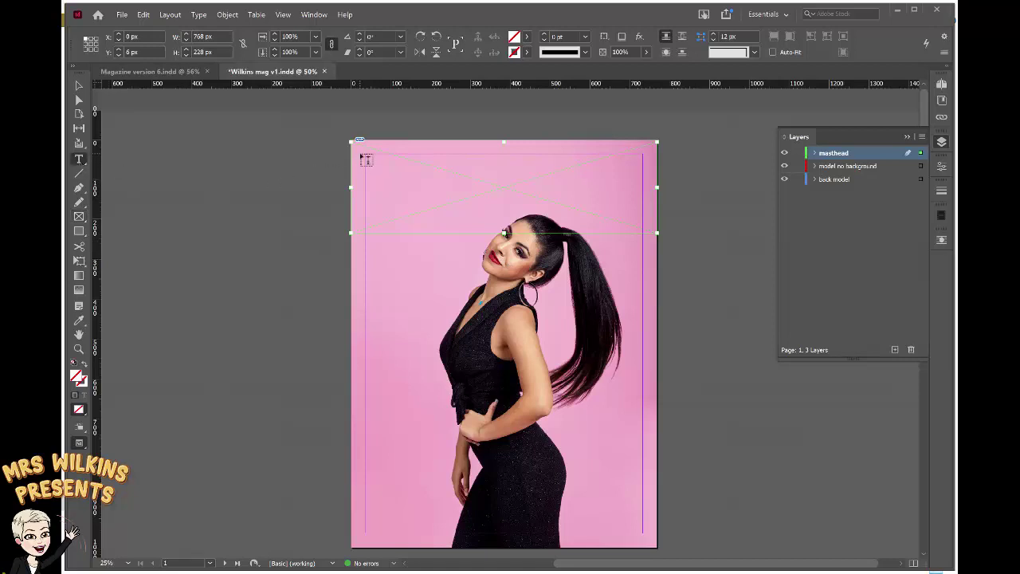
drag(365, 159, 360, 154)
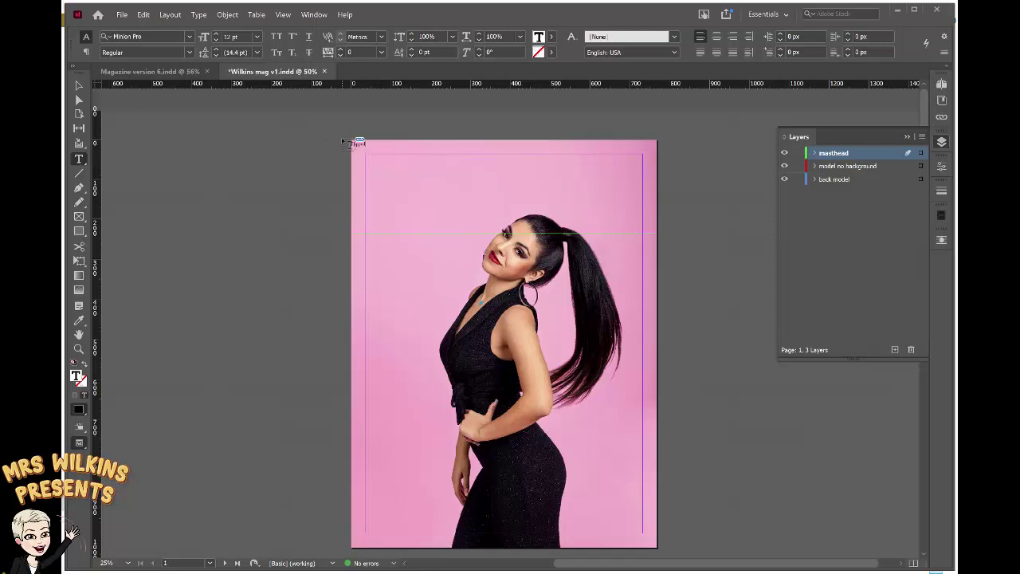
key(ctrl+2)
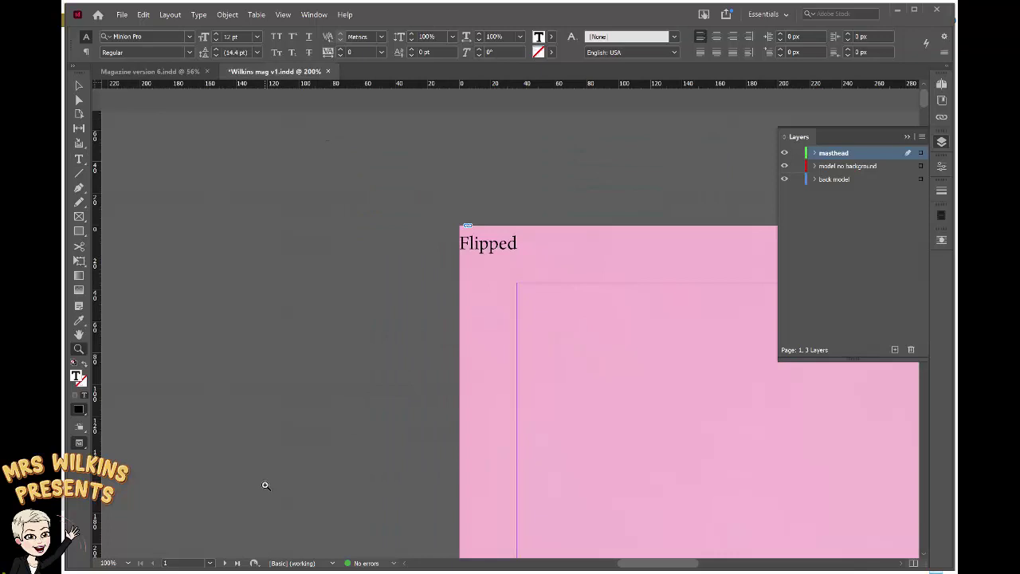
Select 'Flipped', show the Properties panel, and centre-align the text in its frame
click(79, 159)
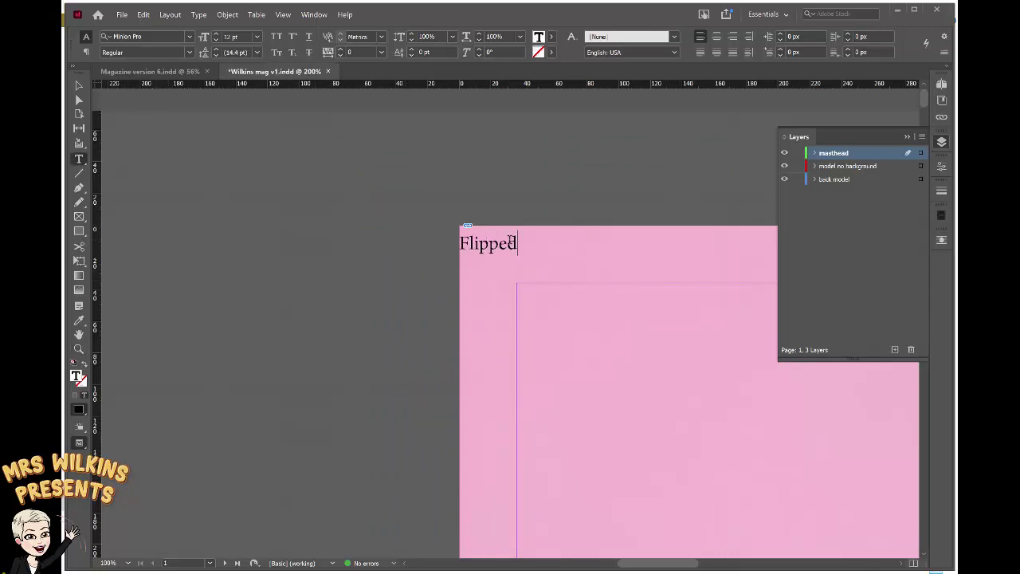
drag(519, 243, 454, 245)
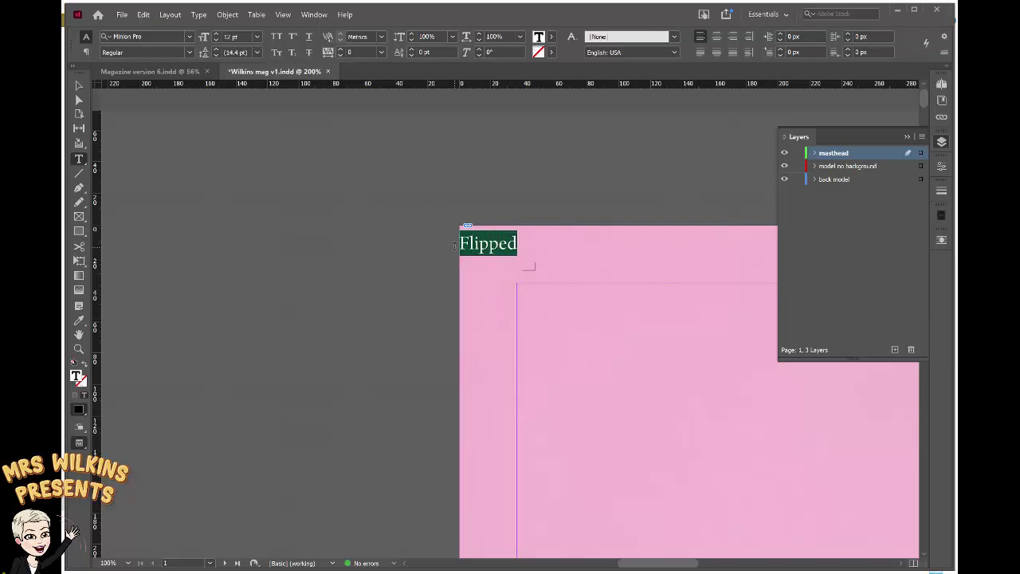
click(314, 15)
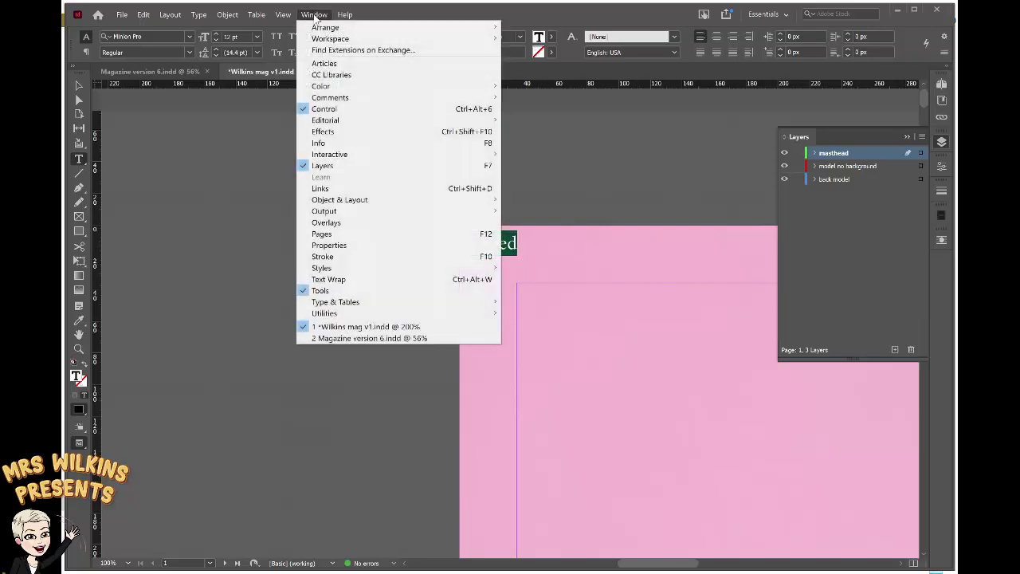
click(340, 246)
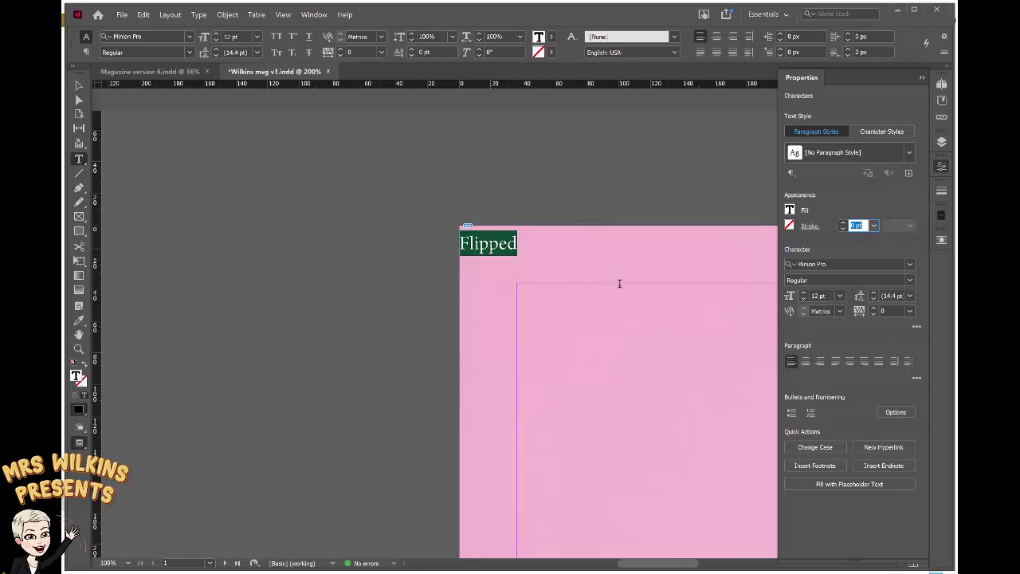
click(805, 363)
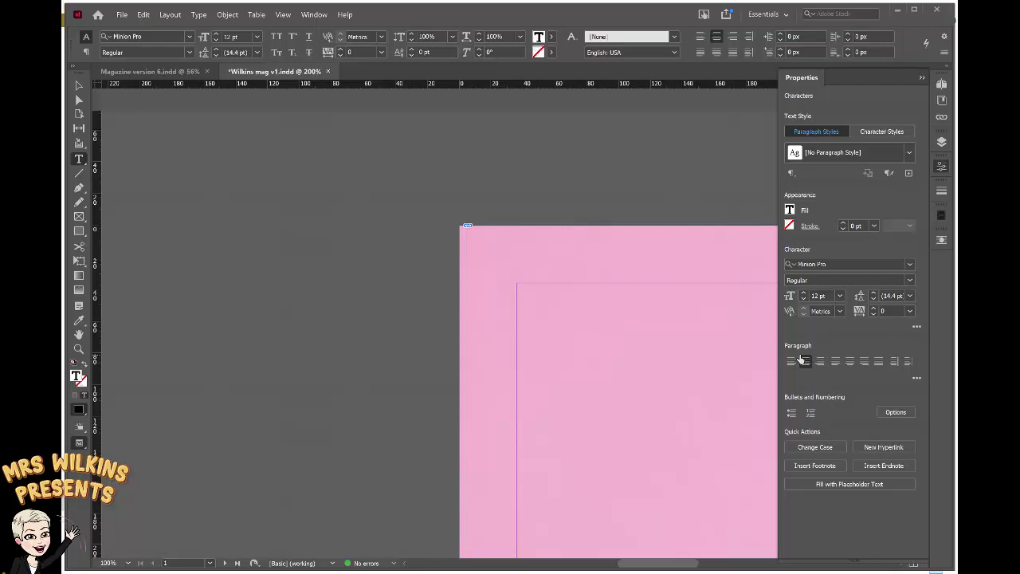
Fit the page in view and set 'Flipped' in Playfair Display Bold
key(ctrl+0)
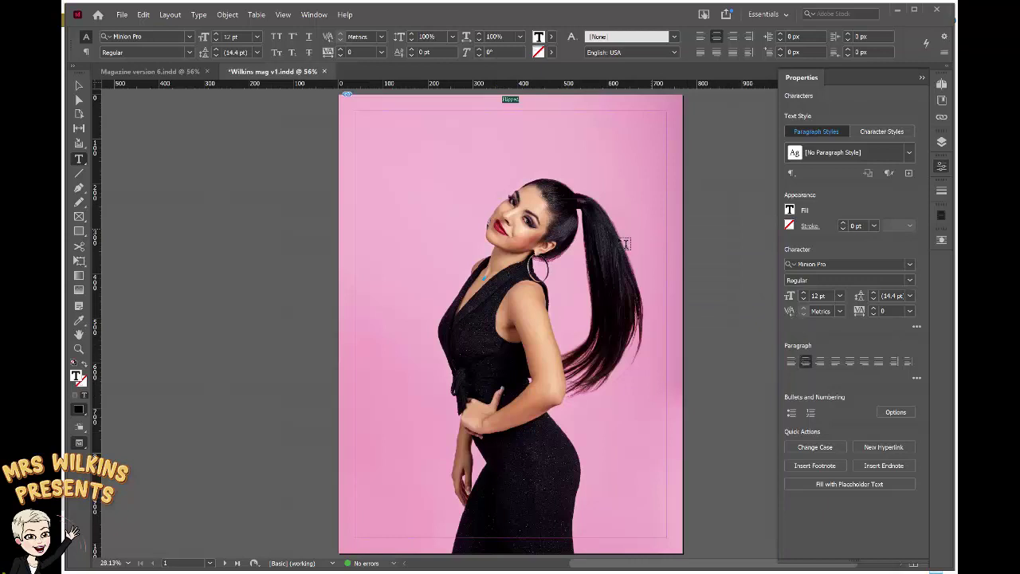
scroll(589, 249, up, 2)
scroll(592, 248, up, 1)
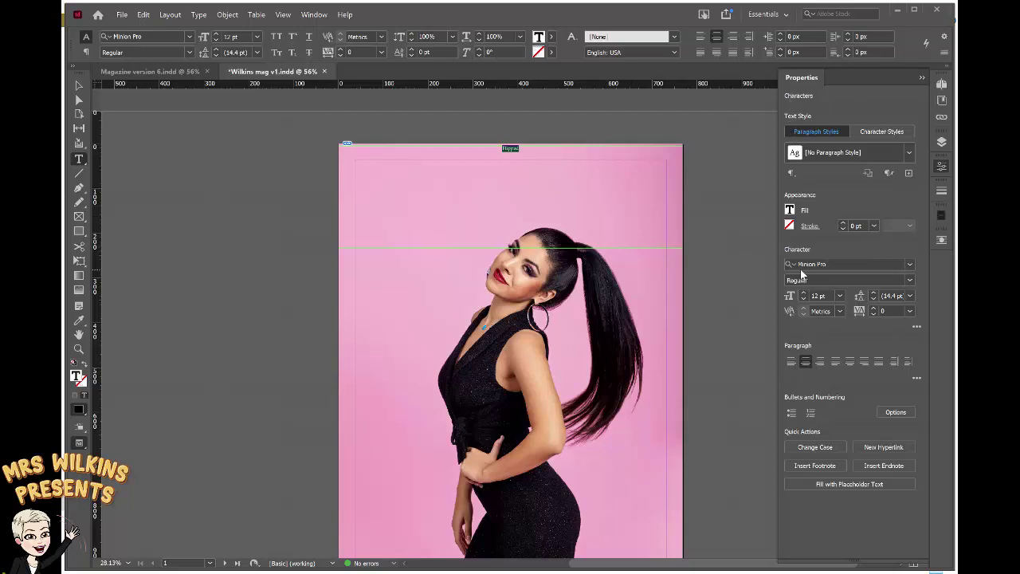
click(913, 270)
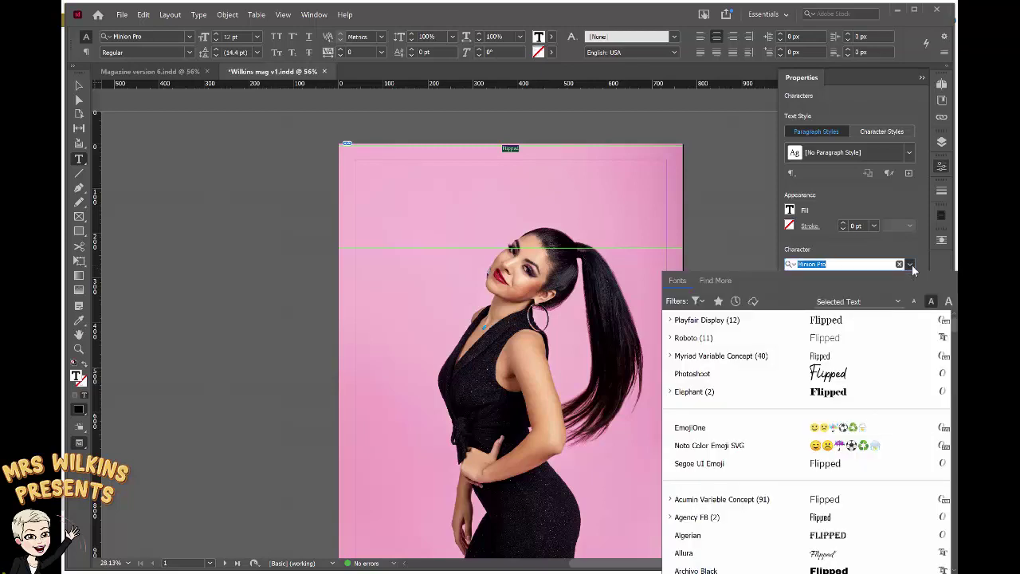
text(pl)
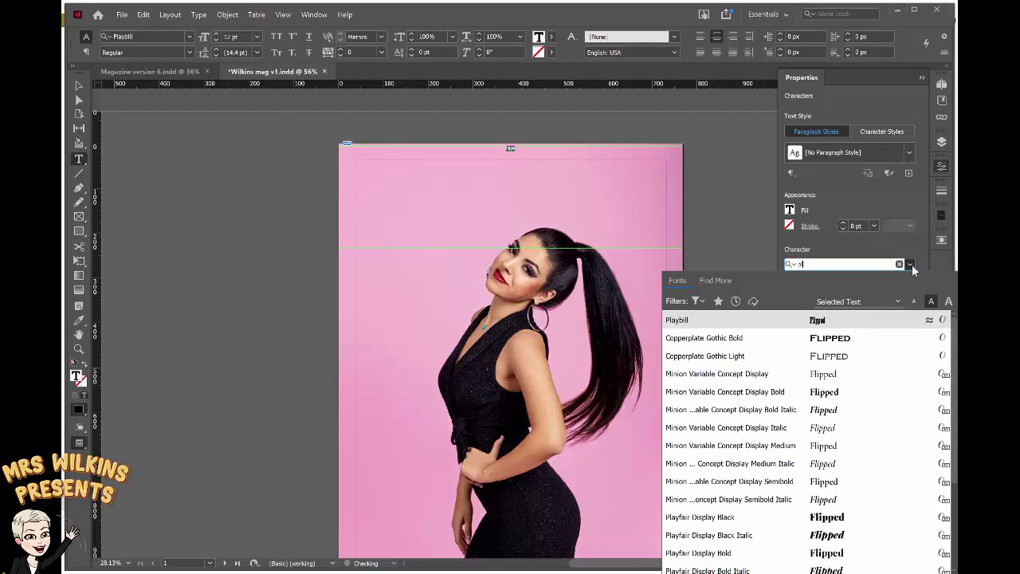
text(ay)
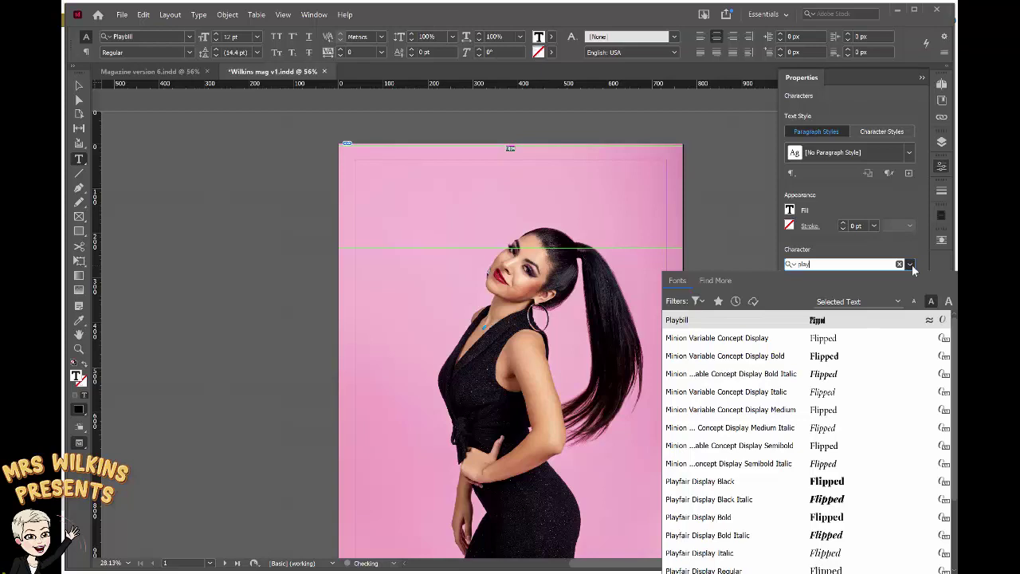
text(fair)
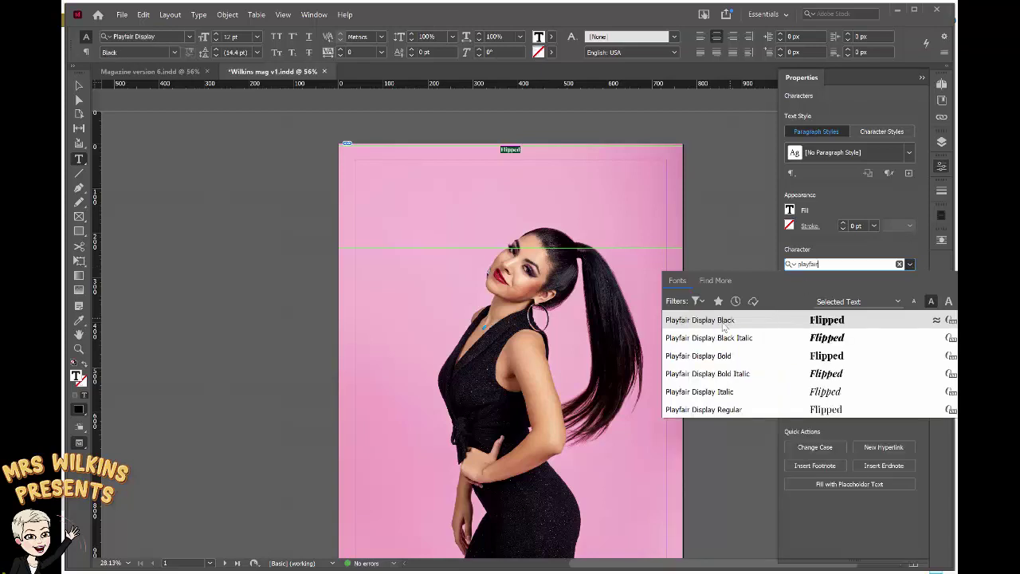
click(706, 356)
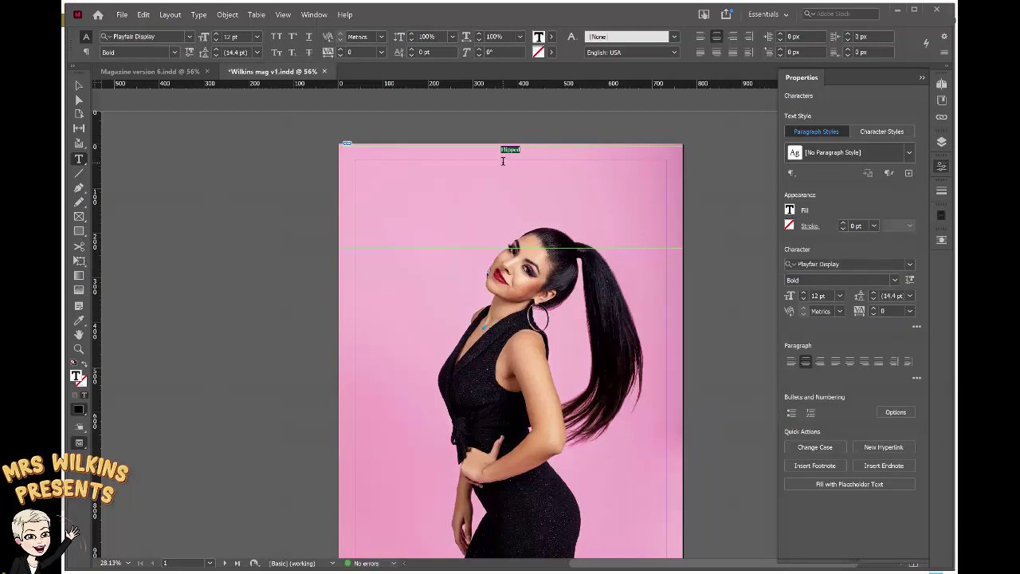
Enlarge the masthead font size to 200 pt
click(816, 295)
double_click(816, 296)
text(100)
key(Return)
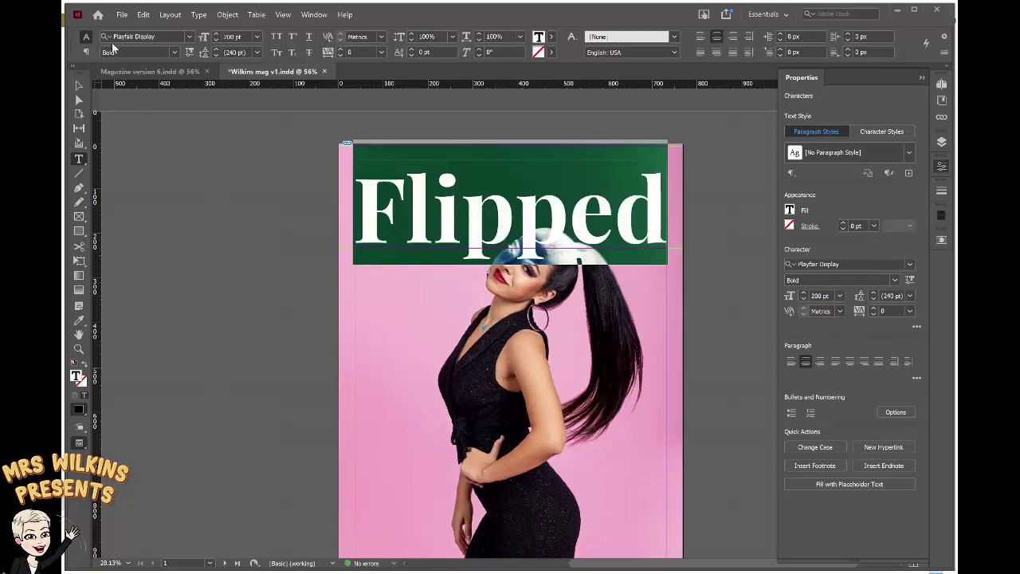
Inspect the Flipped frame, then reselect the word's letters for editing
click(80, 189)
click(79, 190)
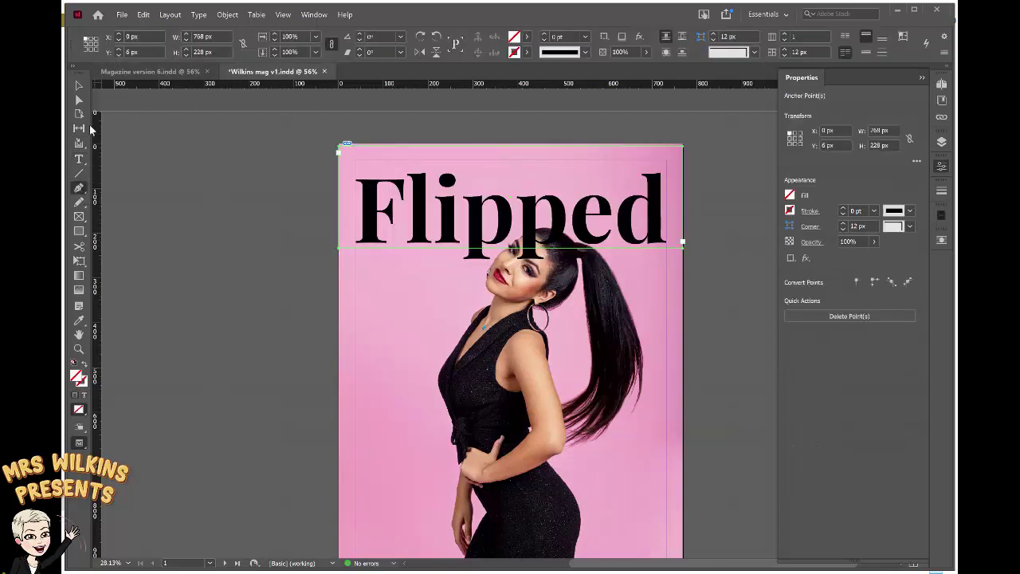
click(80, 162)
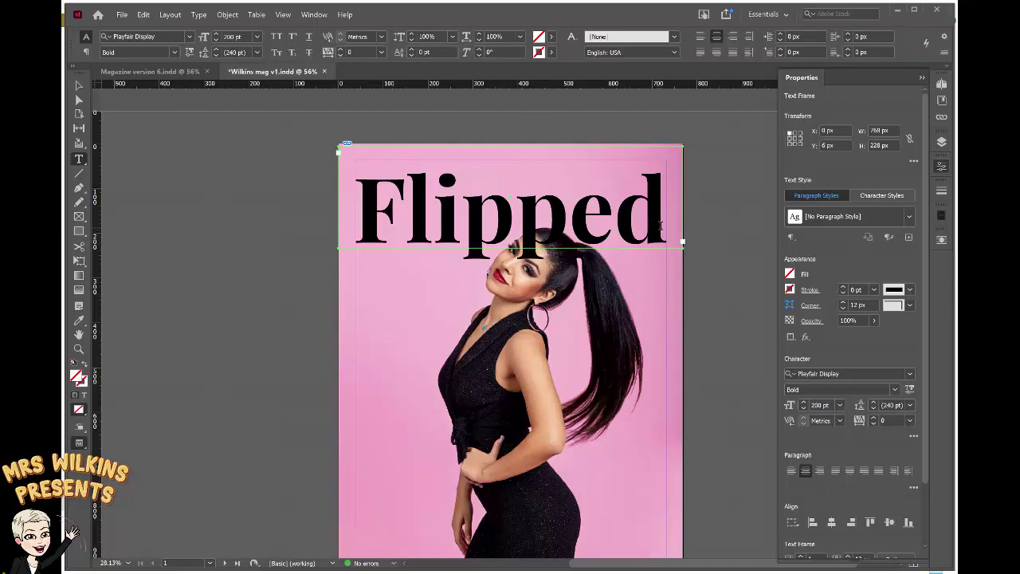
drag(661, 226, 355, 226)
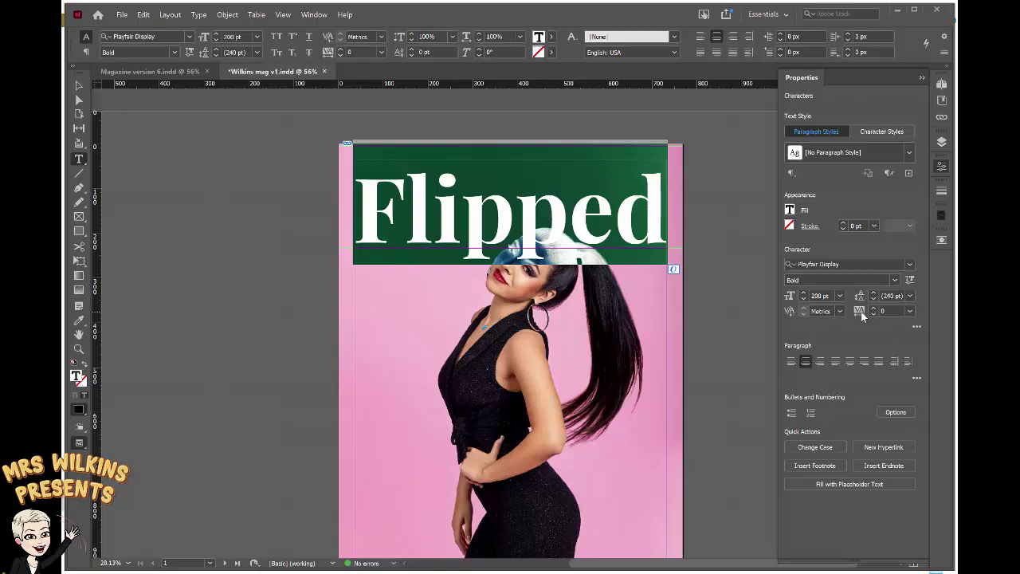
Try tracking values of 20, 50 and 60, then settle on 0 and deselect
click(873, 309)
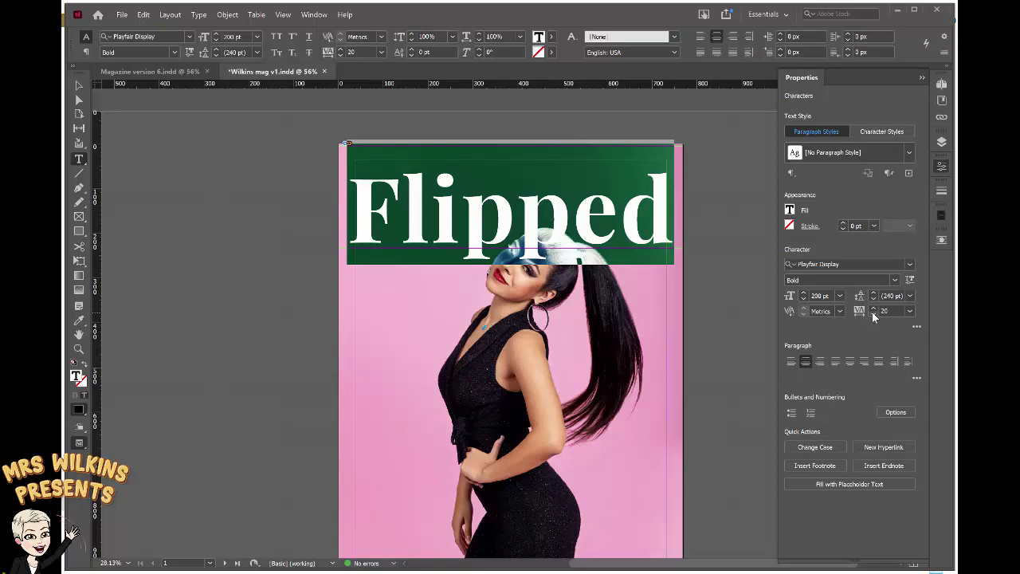
click(873, 313)
click(872, 313)
click(872, 313)
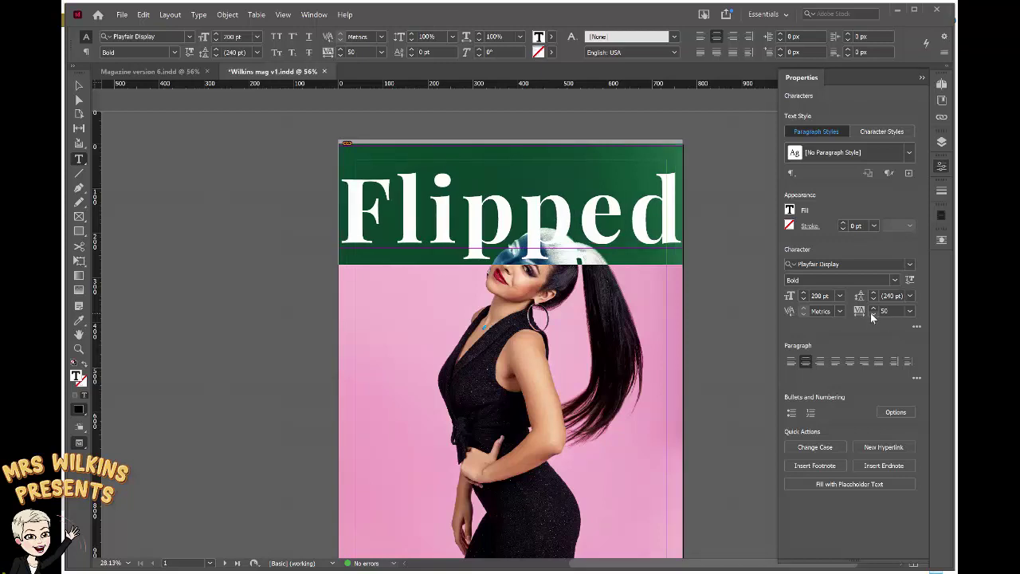
click(874, 308)
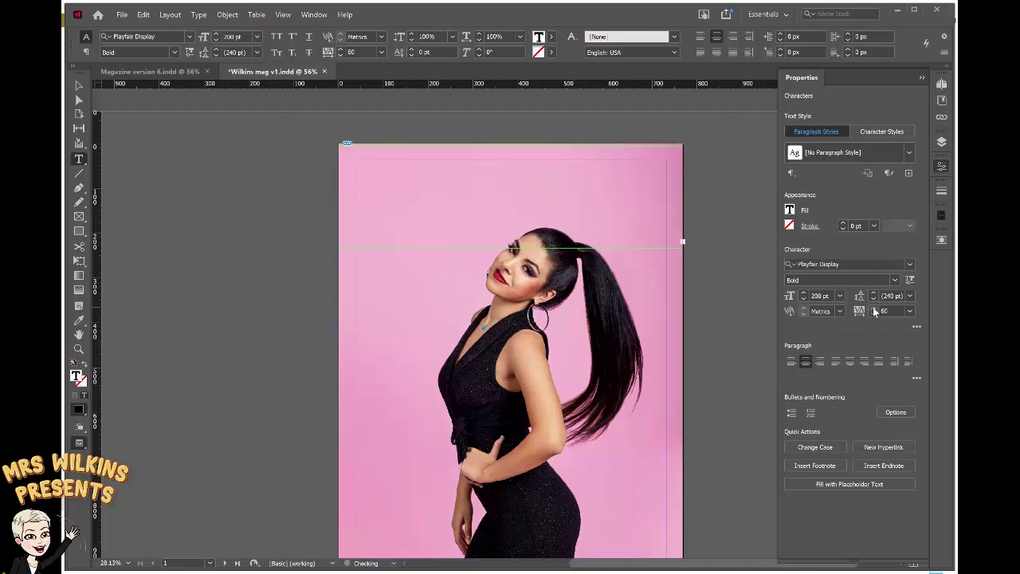
click(873, 315)
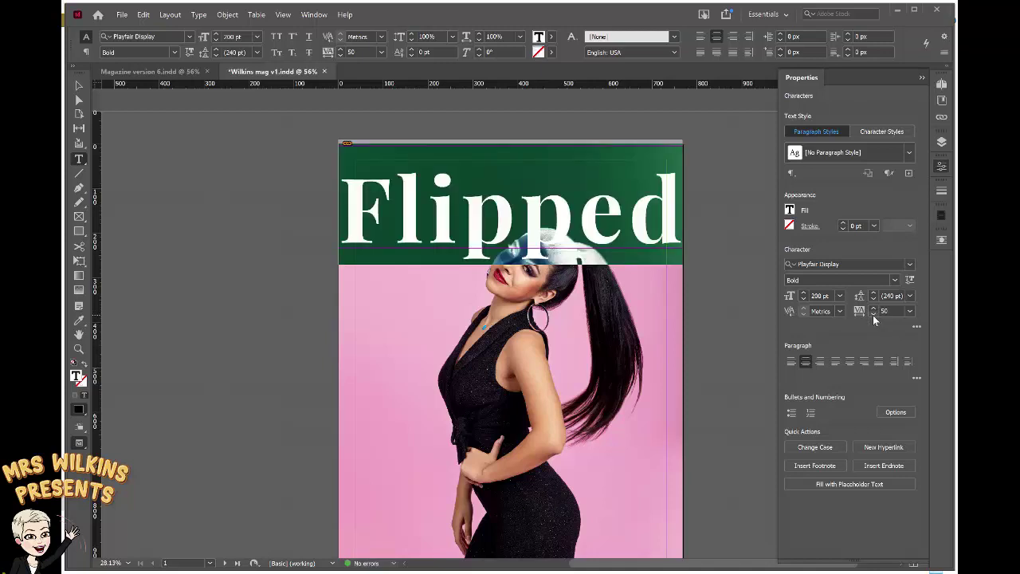
click(872, 315)
click(872, 314)
click(873, 314)
click(873, 315)
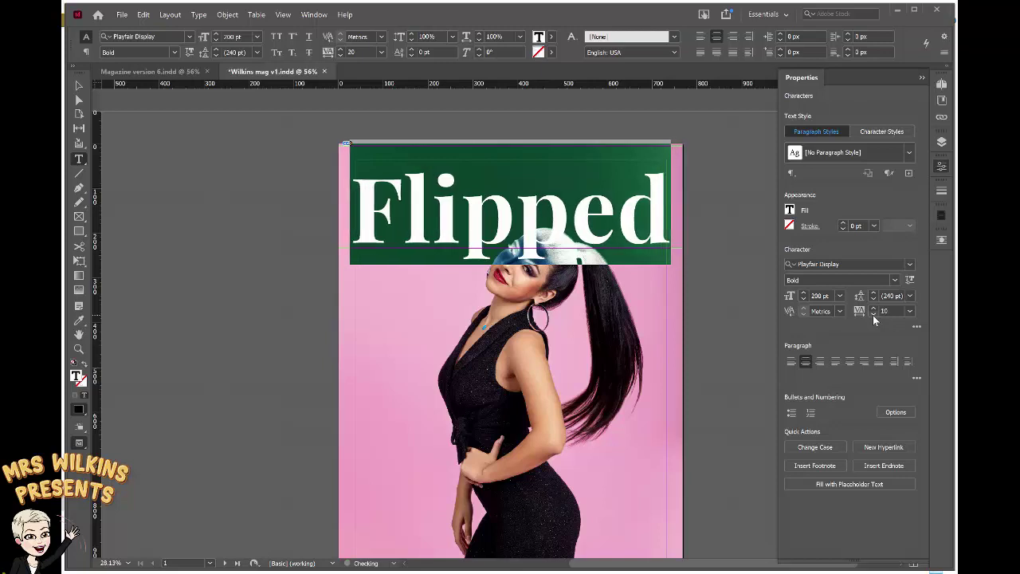
click(873, 315)
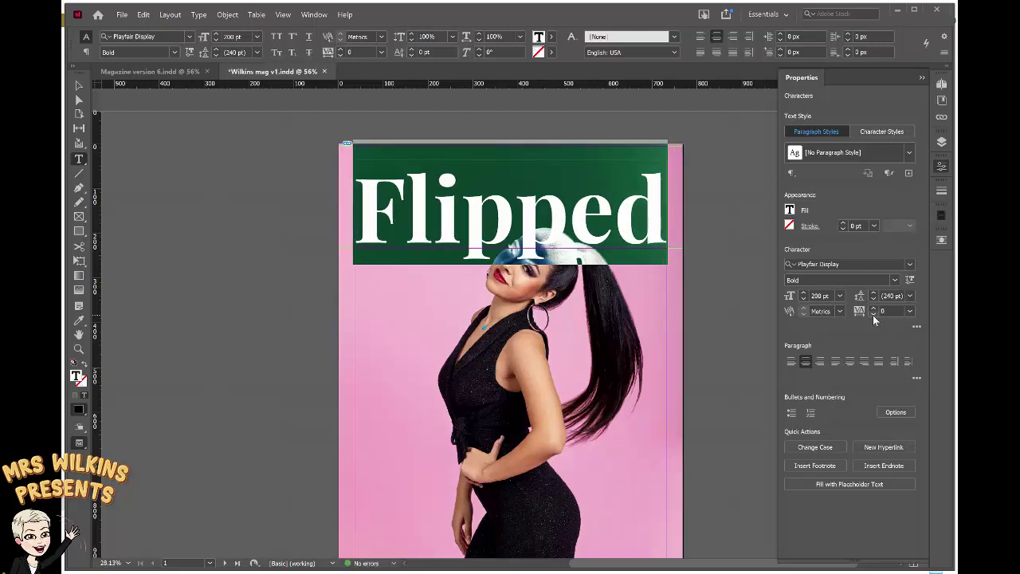
click(698, 324)
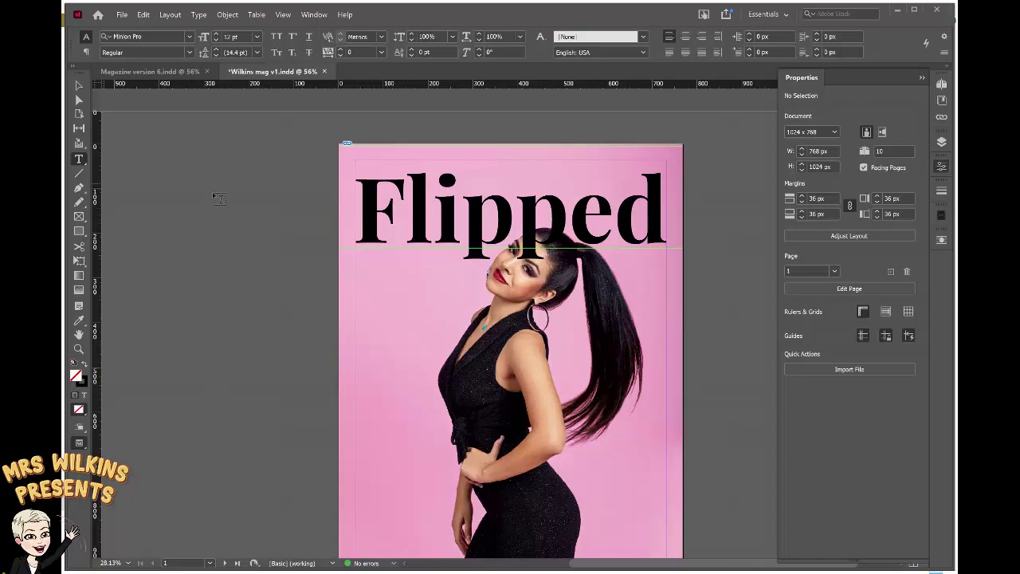
Fill the Flipped text with a custom purple, R223 G52 B255
drag(450, 206, 669, 215)
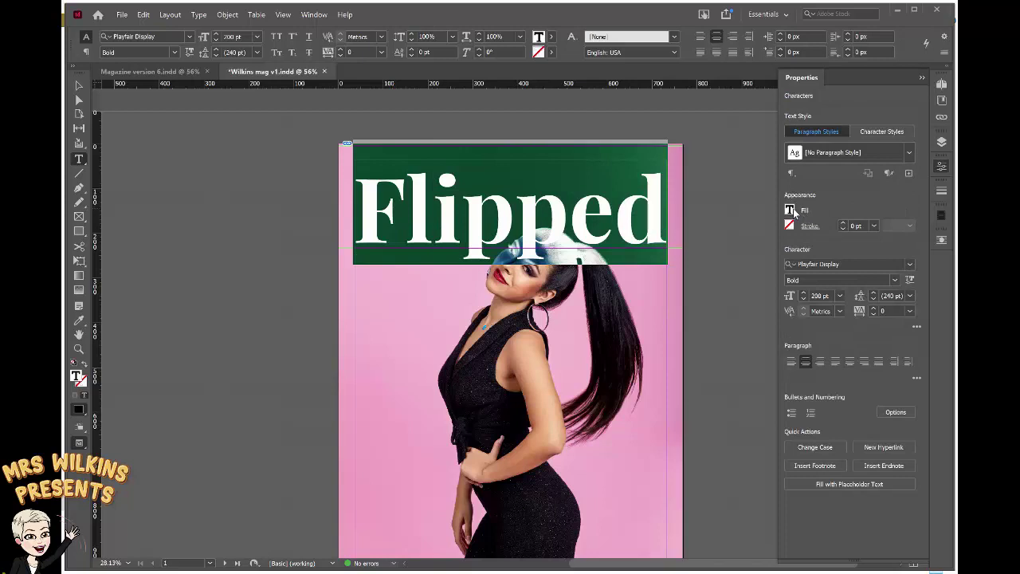
click(792, 211)
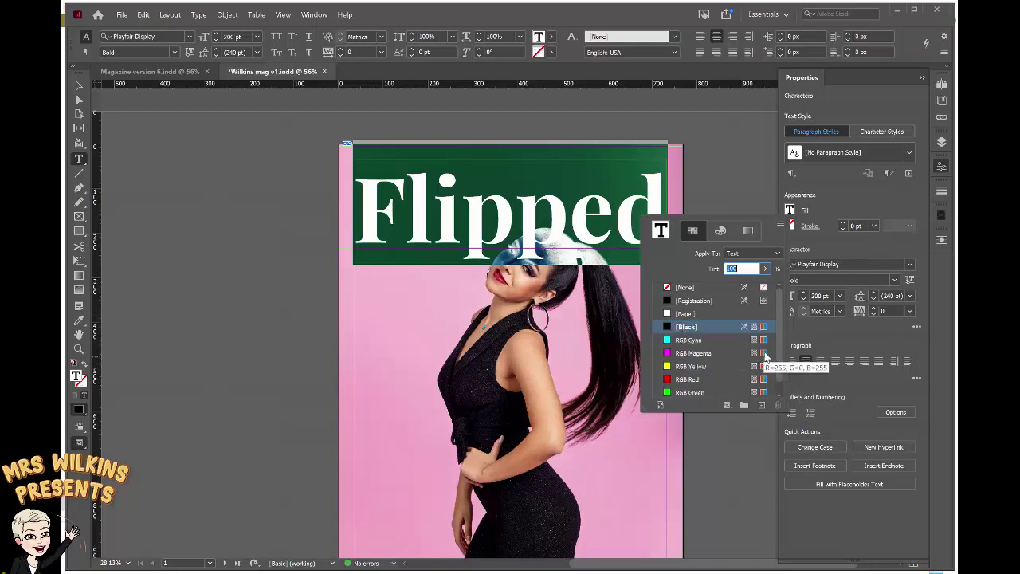
drag(779, 340, 780, 373)
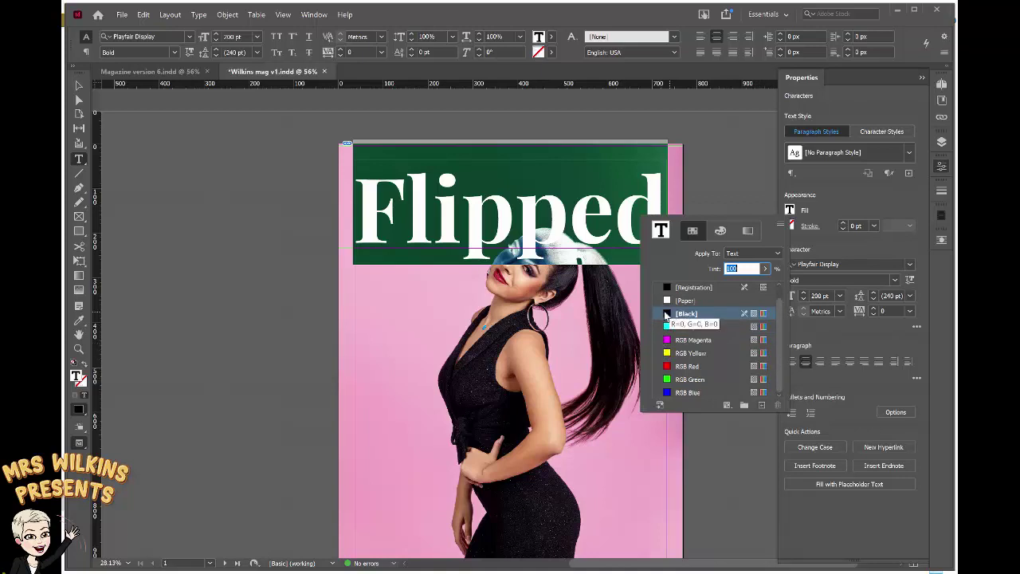
click(720, 230)
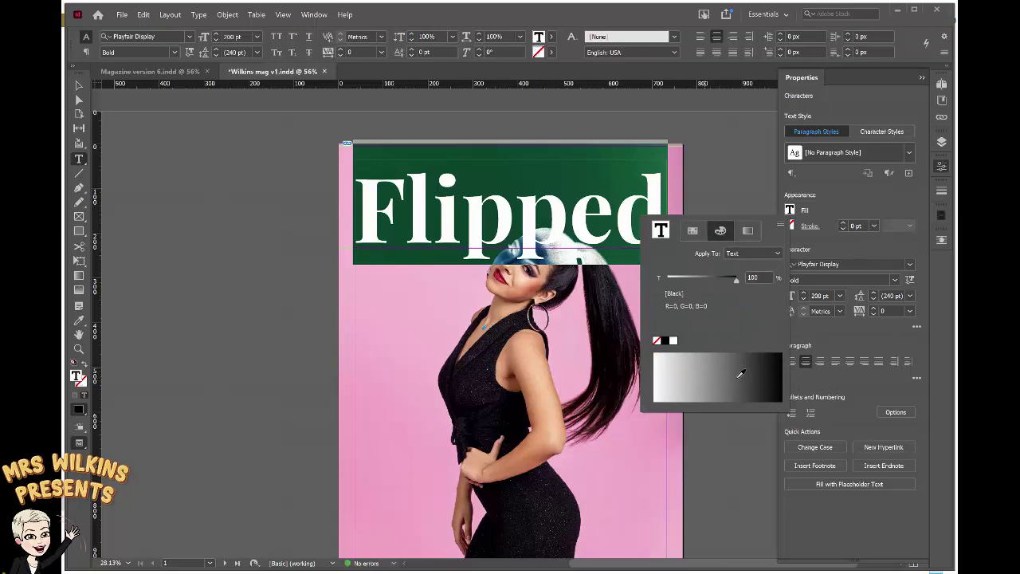
click(656, 341)
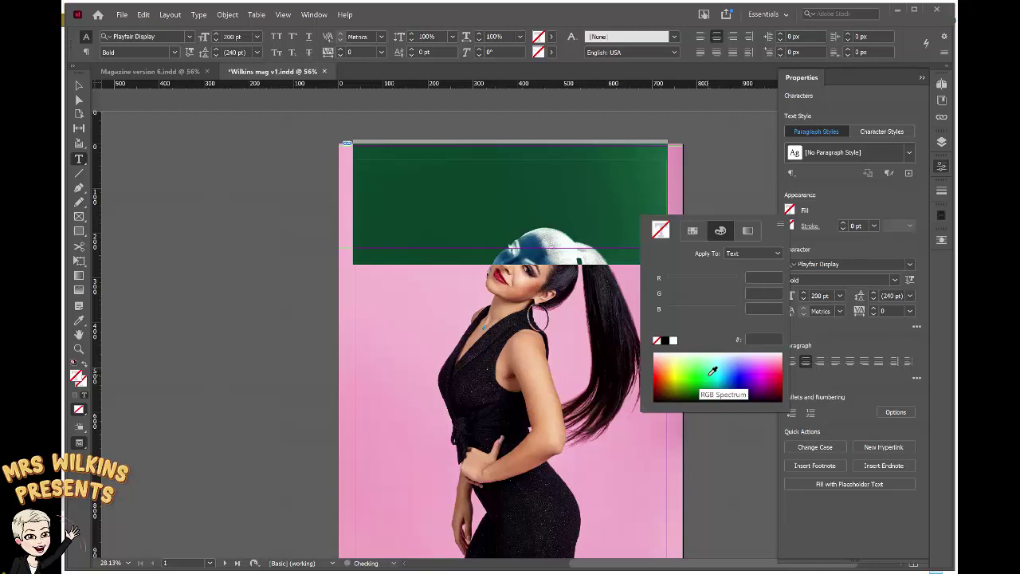
click(762, 369)
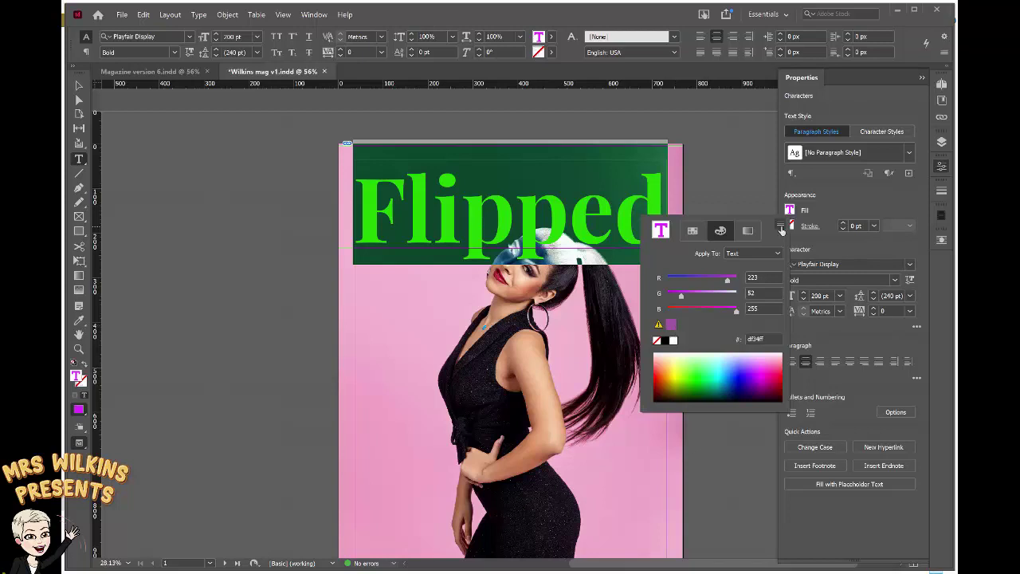
click(777, 254)
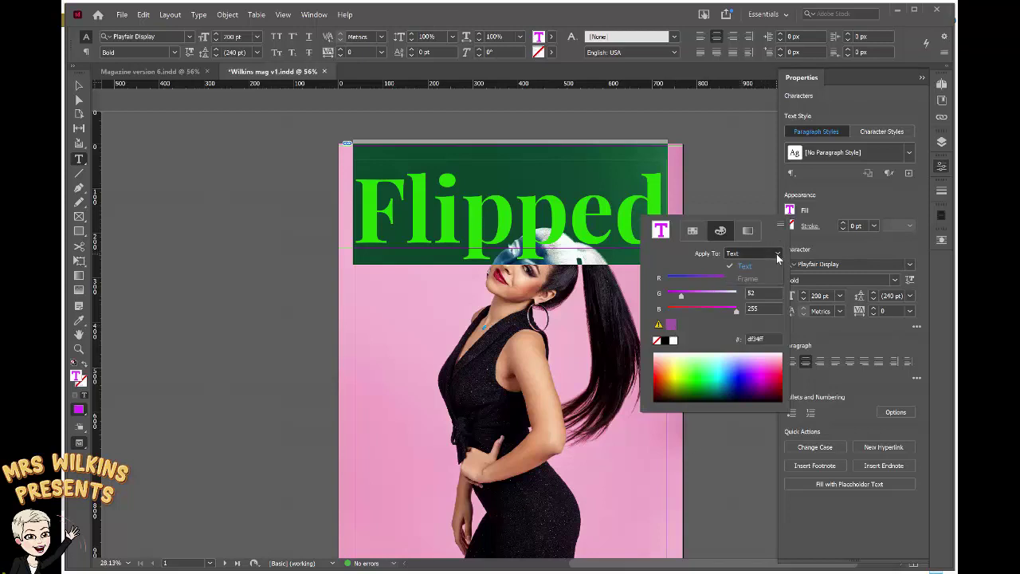
click(757, 267)
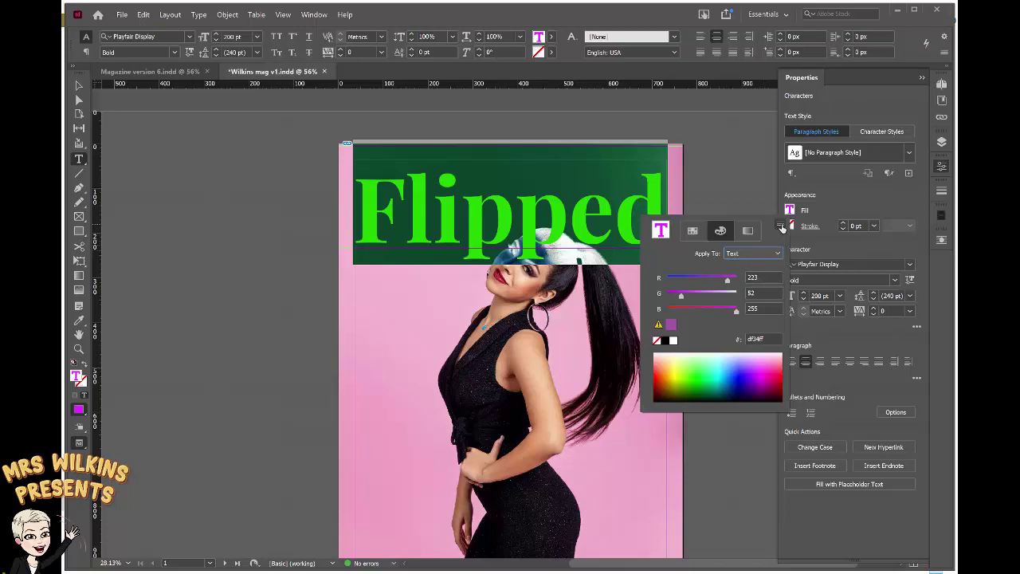
Add the purple to the swatches and show the swatch list
click(781, 227)
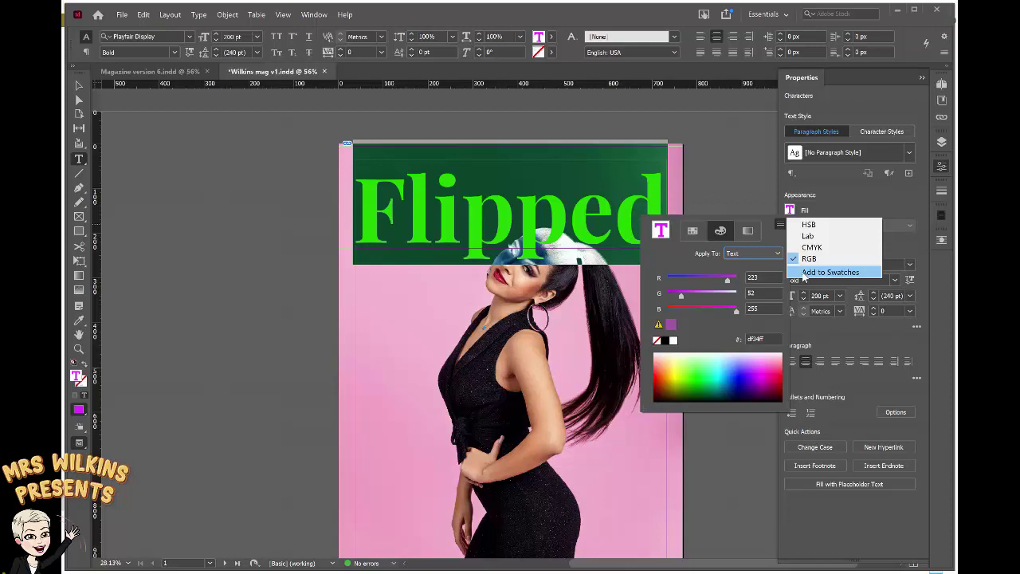
click(829, 272)
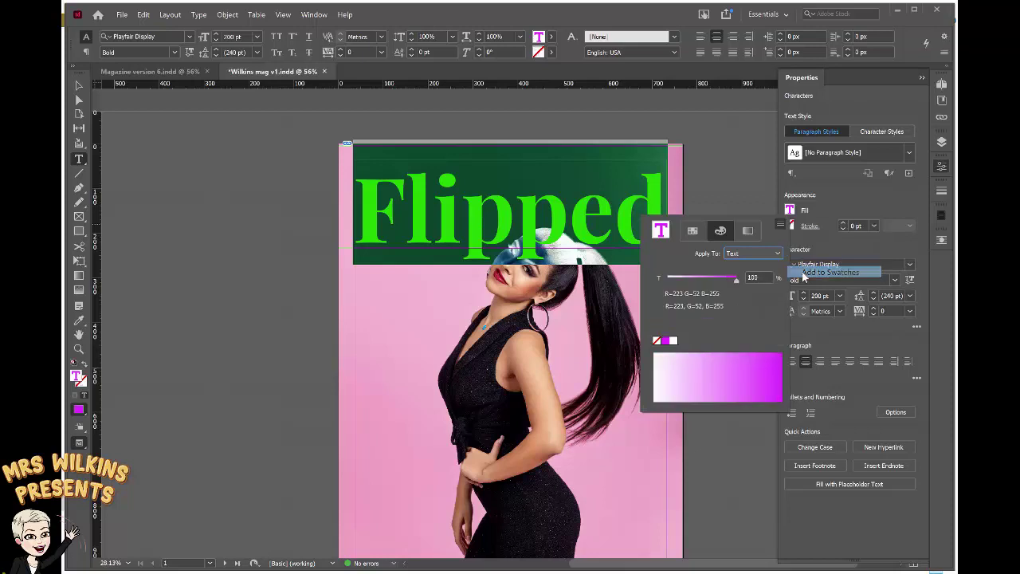
click(692, 230)
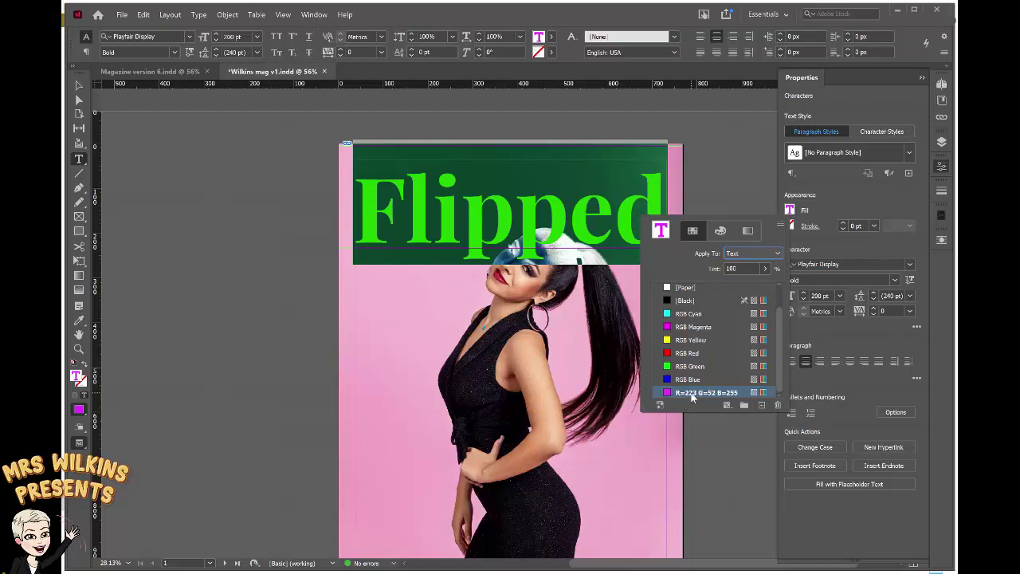
Rename the purple swatch to 'Masthead colour'
double_click(692, 394)
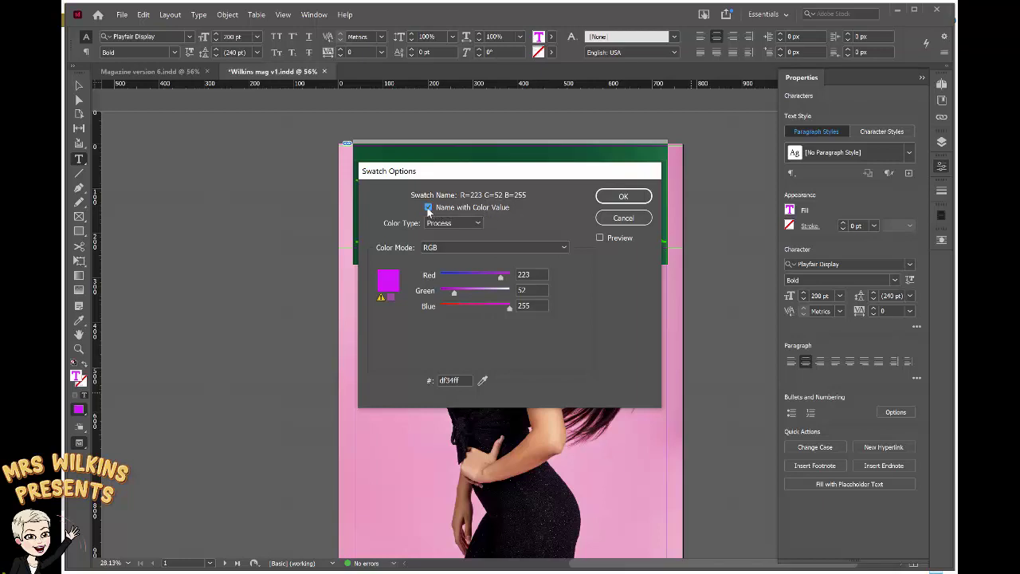
click(428, 207)
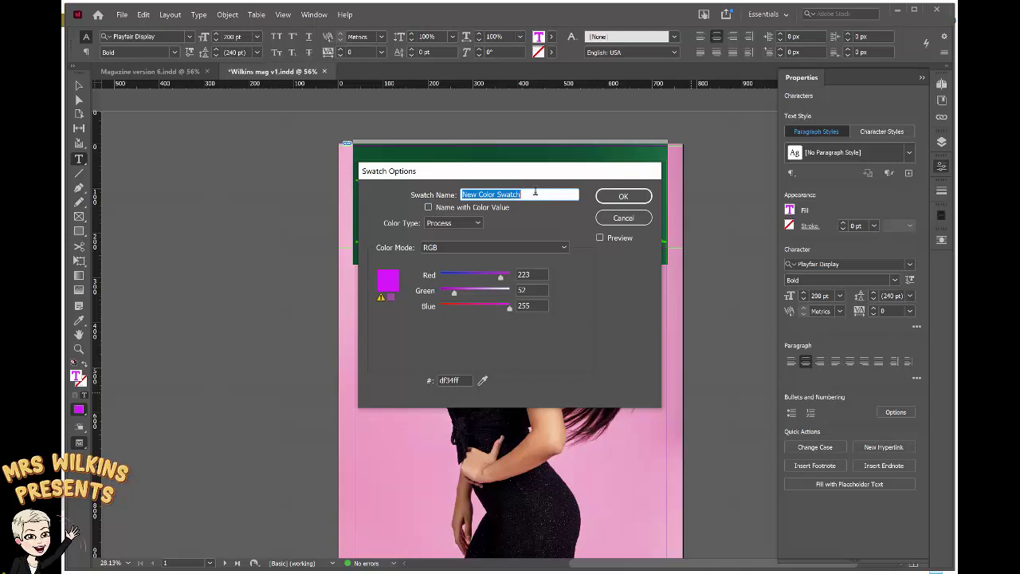
text(MAsthead colour)
click(624, 196)
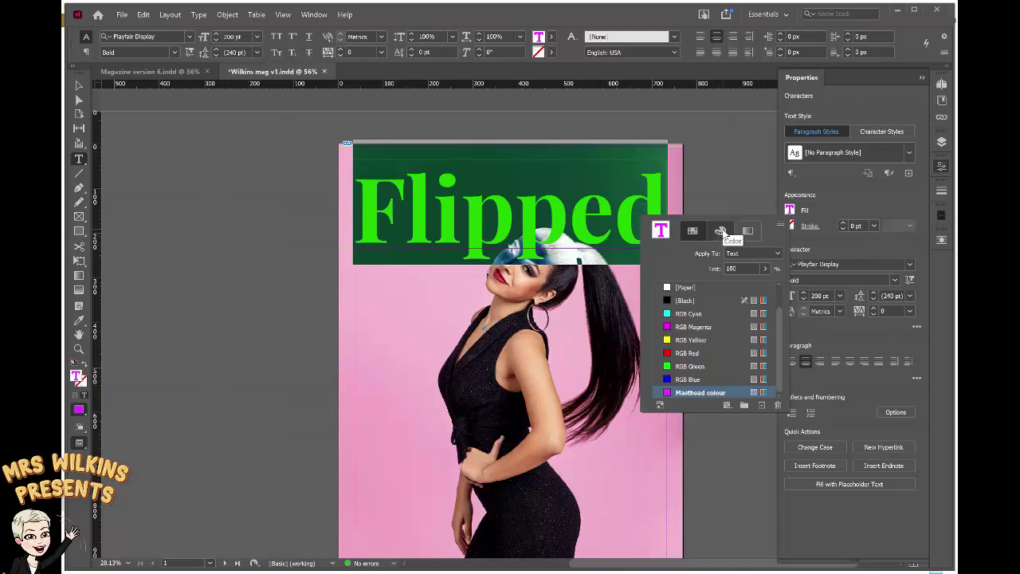
Mix a lime green (R148 G255 B46) and add it as a new swatch
click(720, 231)
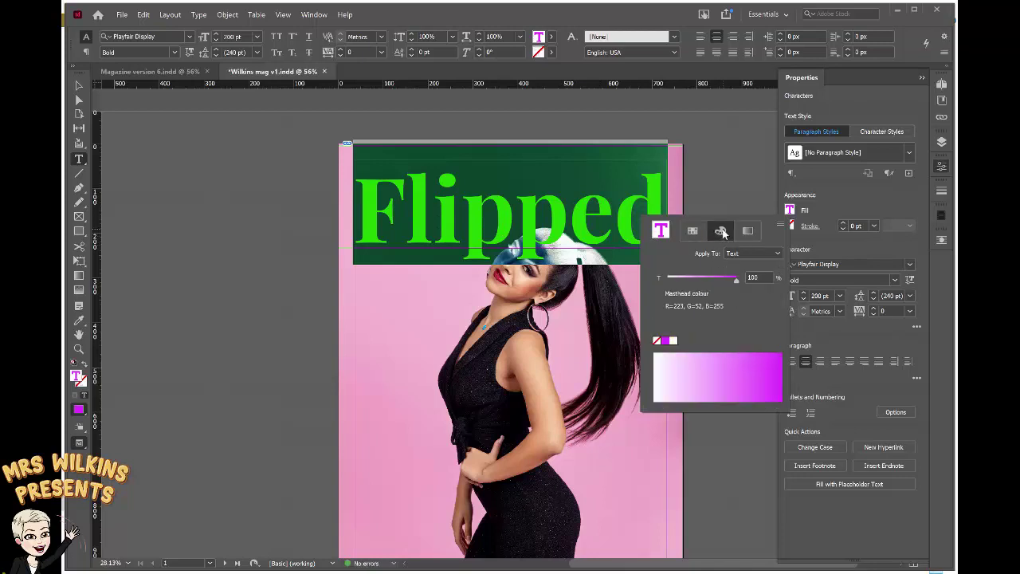
click(658, 342)
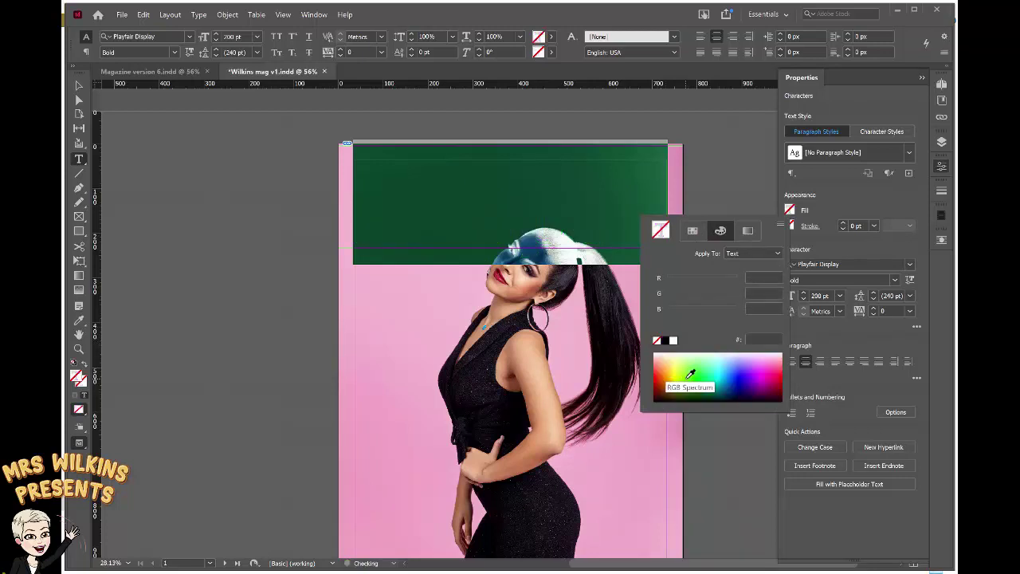
click(689, 376)
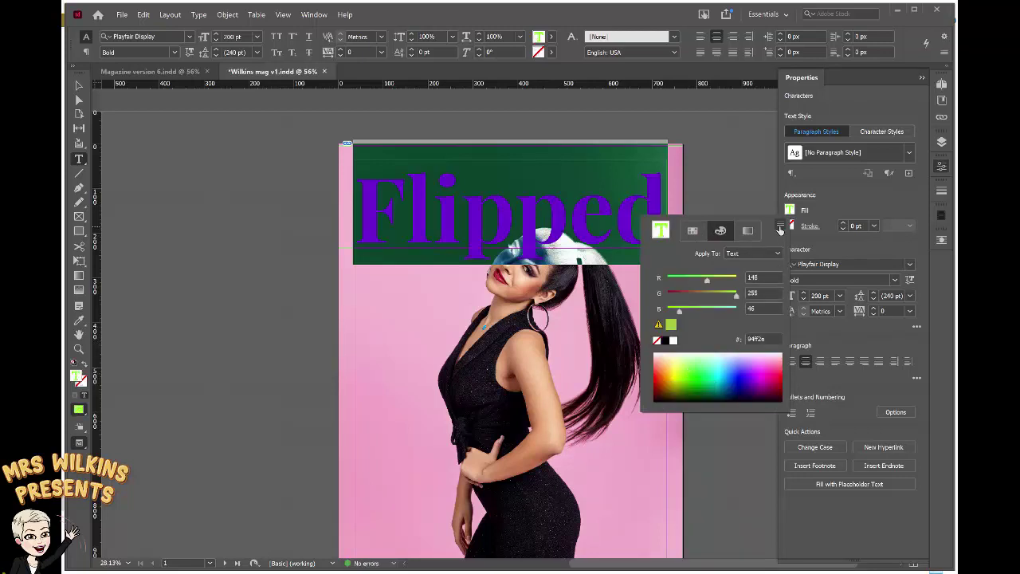
click(780, 229)
click(809, 272)
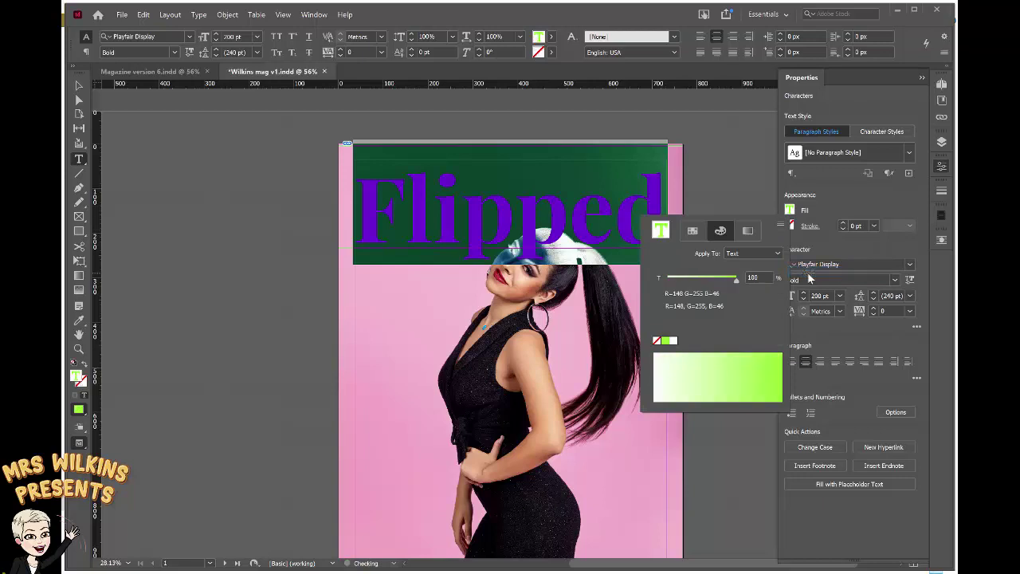
click(692, 230)
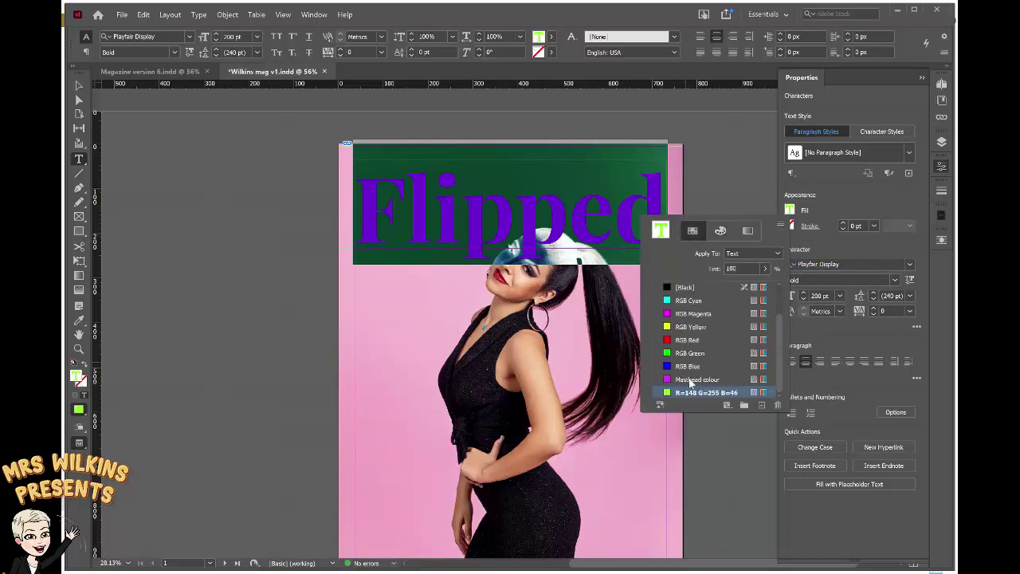
Name the green swatch 'Coverlines colour'
double_click(694, 392)
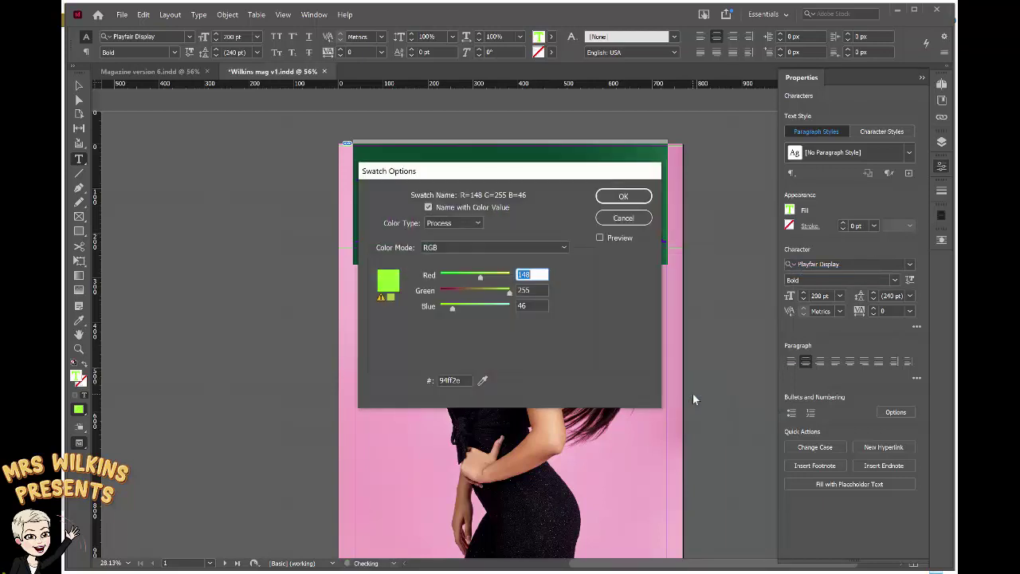
click(429, 208)
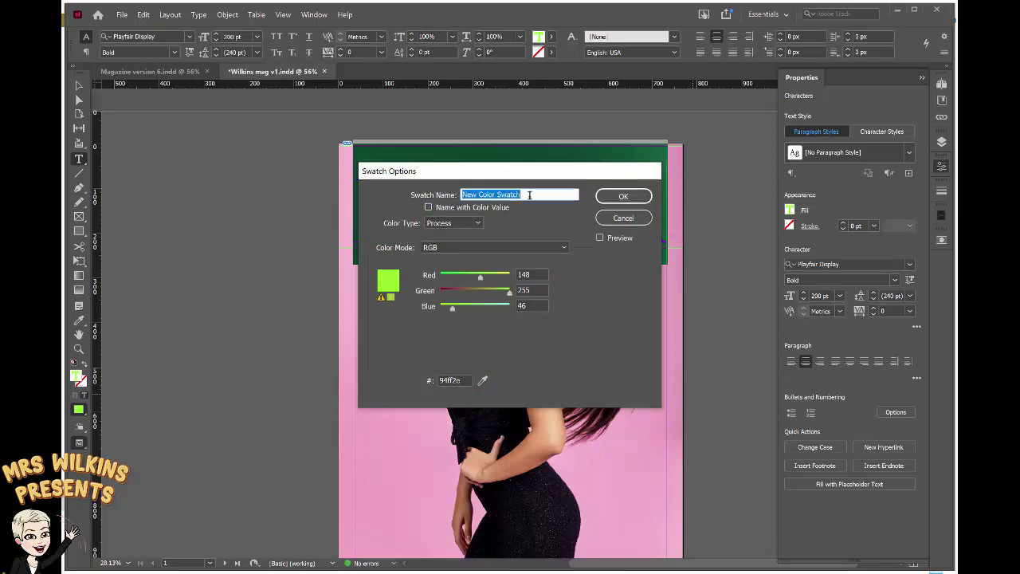
text(Coverlines colour)
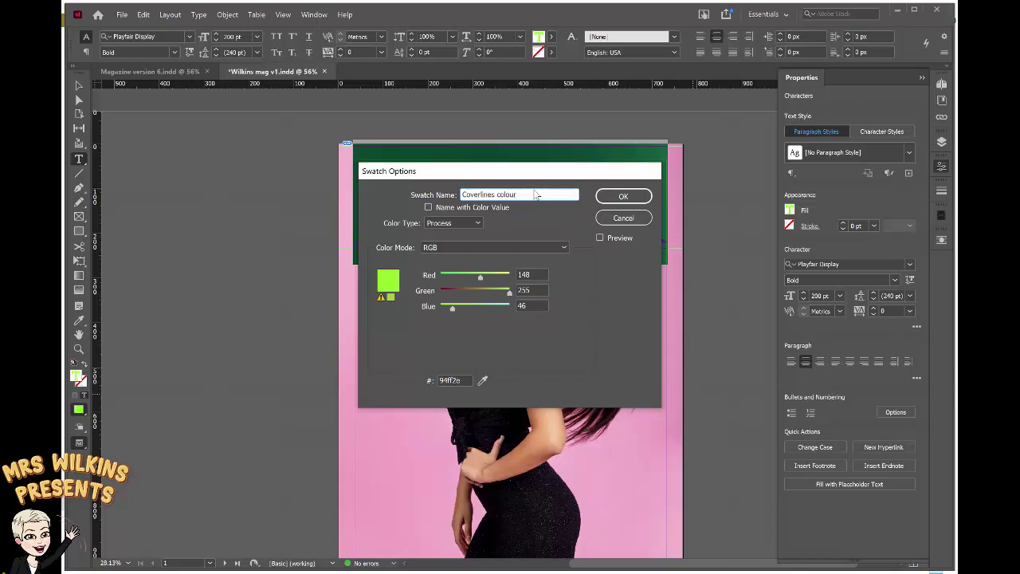
click(606, 203)
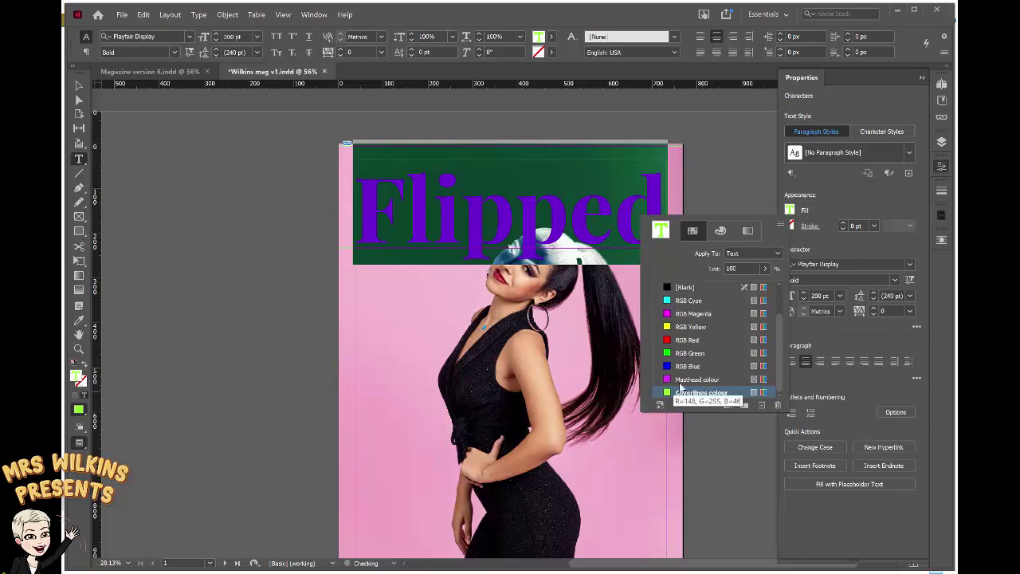
Fill 'Flipped' with the RGB Red swatch and deselect the frame
click(680, 341)
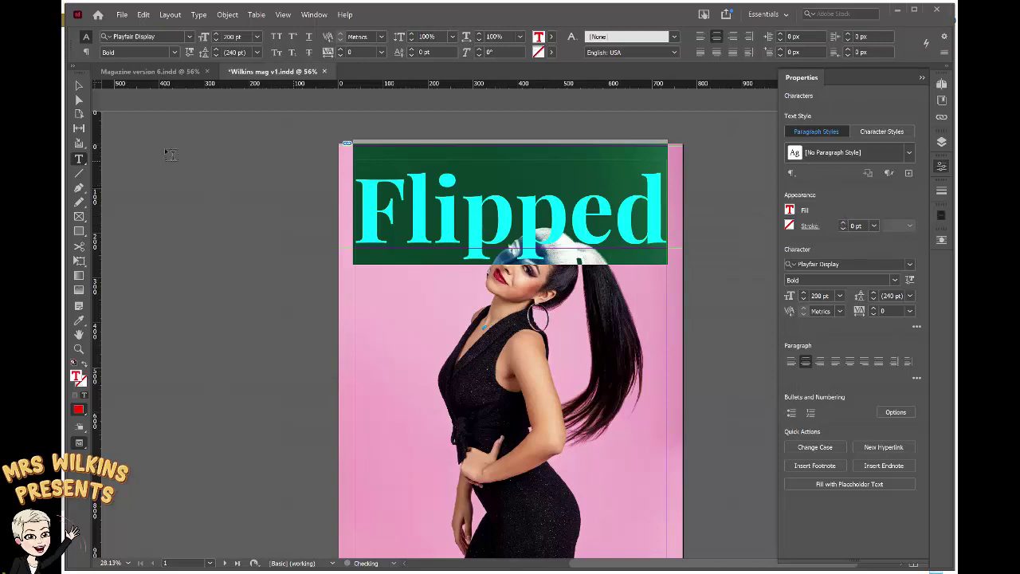
click(78, 86)
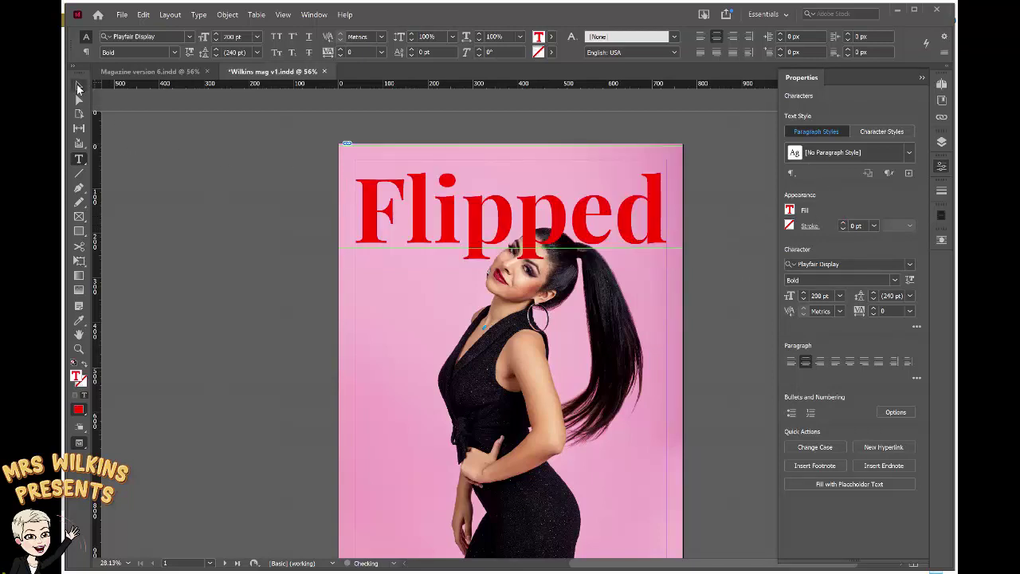
click(235, 229)
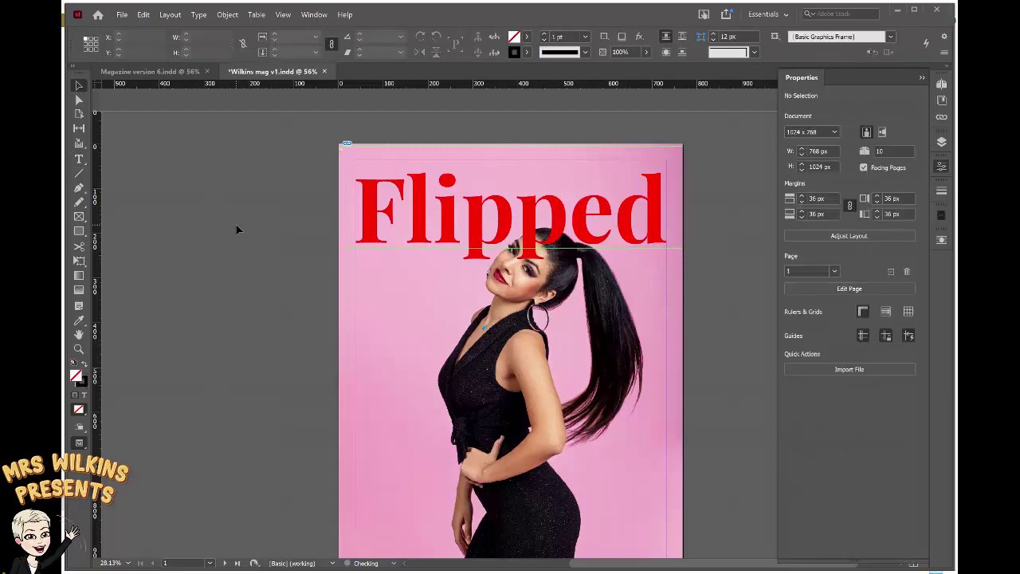
scroll(236, 229, down, 2)
scroll(236, 229, up, 1)
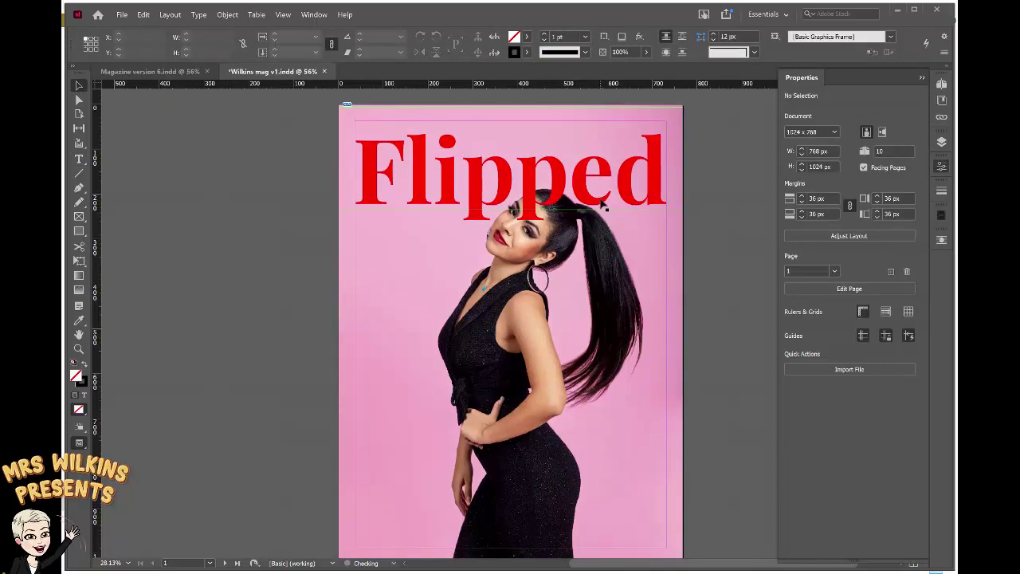
scroll(603, 206, up, 1)
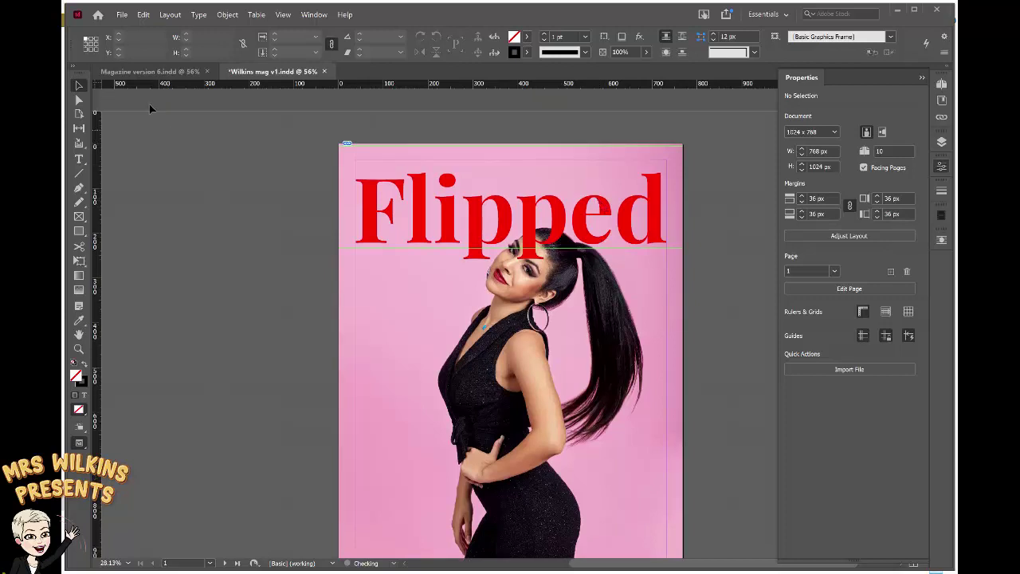
Move the Flipped frame slightly upward toward the top of the page
click(80, 86)
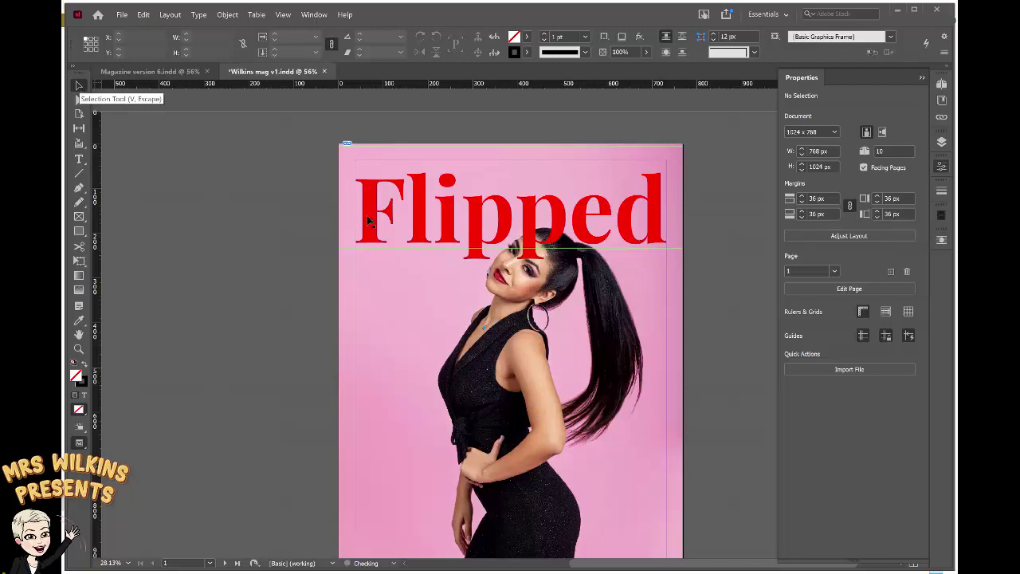
drag(482, 250, 482, 234)
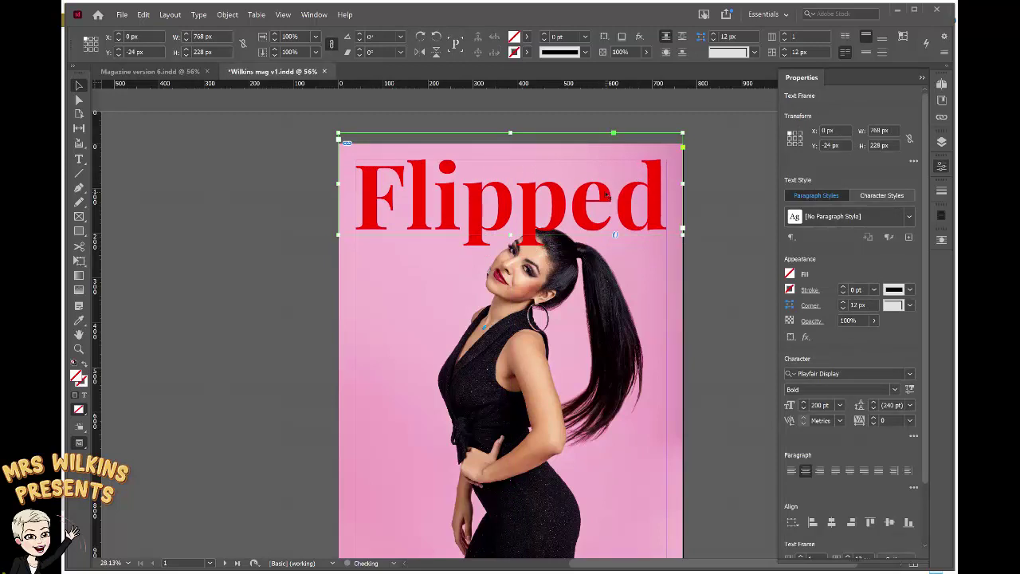
drag(606, 194, 606, 193)
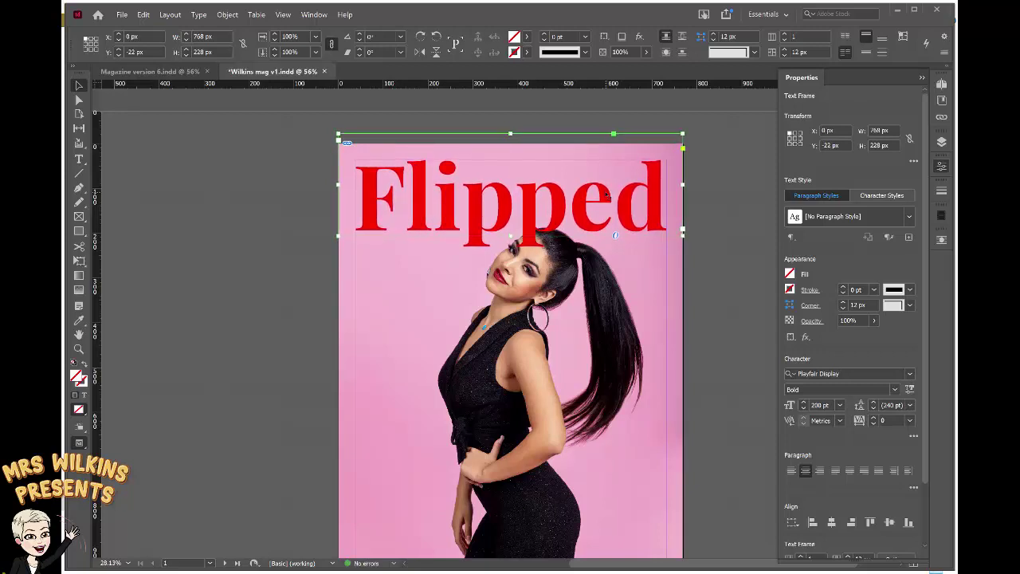
scroll(202, 269, down, 1)
click(201, 269)
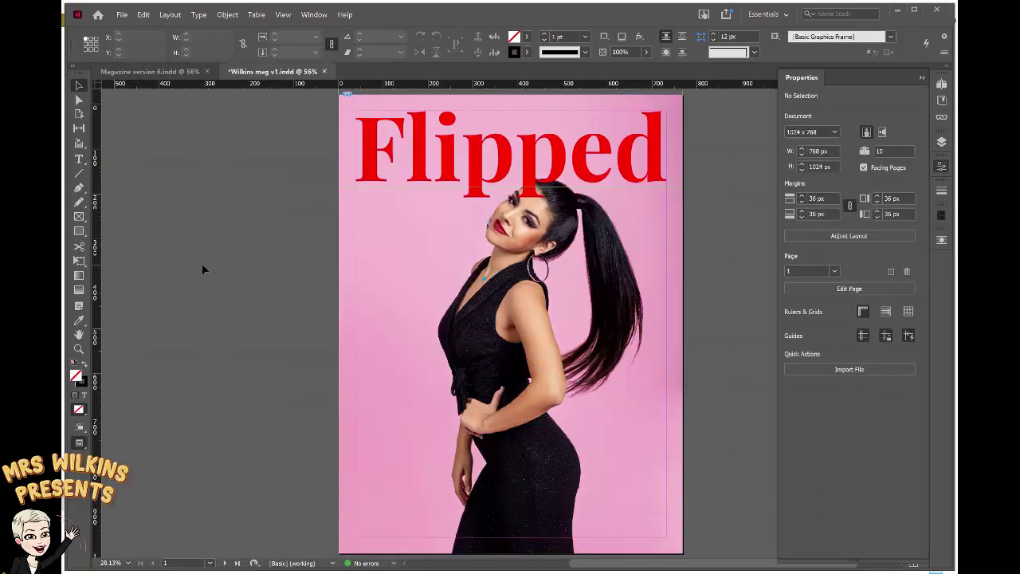
Preview the cover without guides, then swap the Properties panel for the Layers list
key(w)
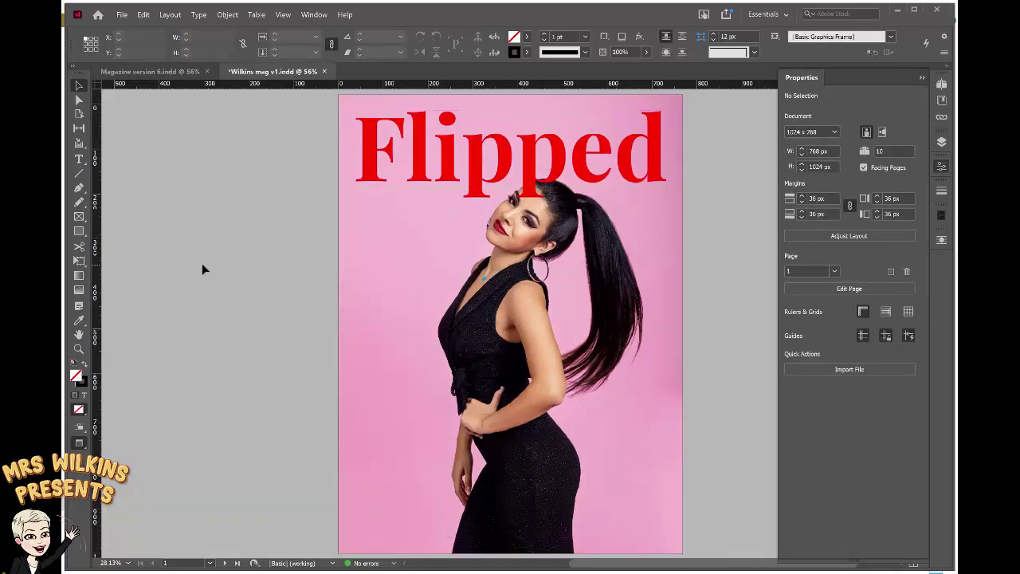
key(w)
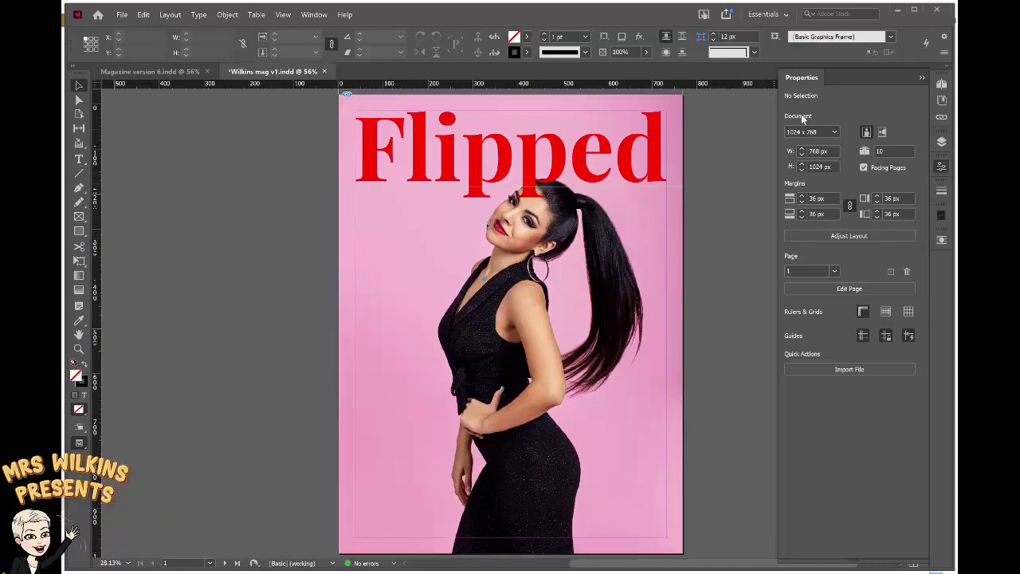
click(923, 78)
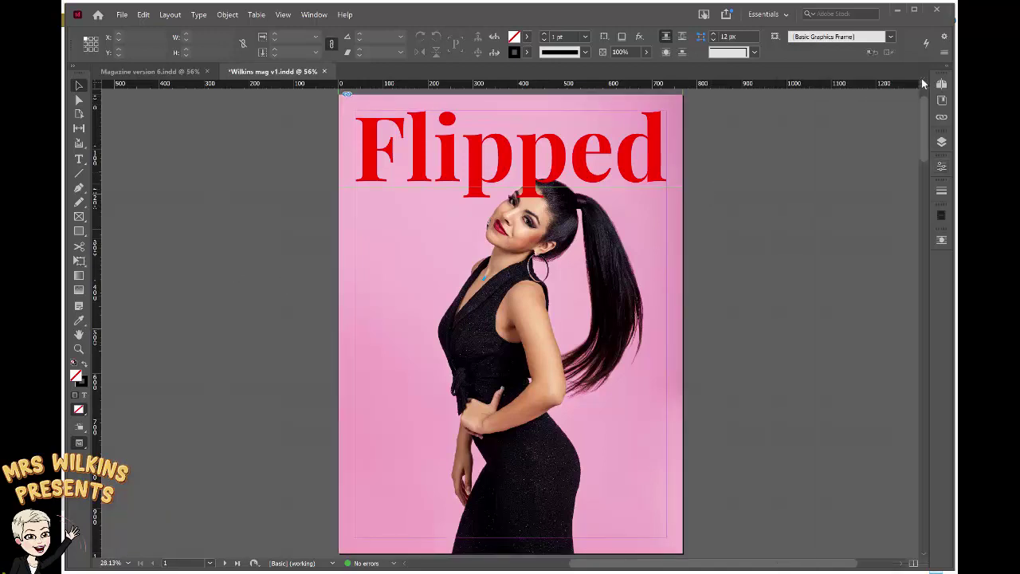
click(942, 144)
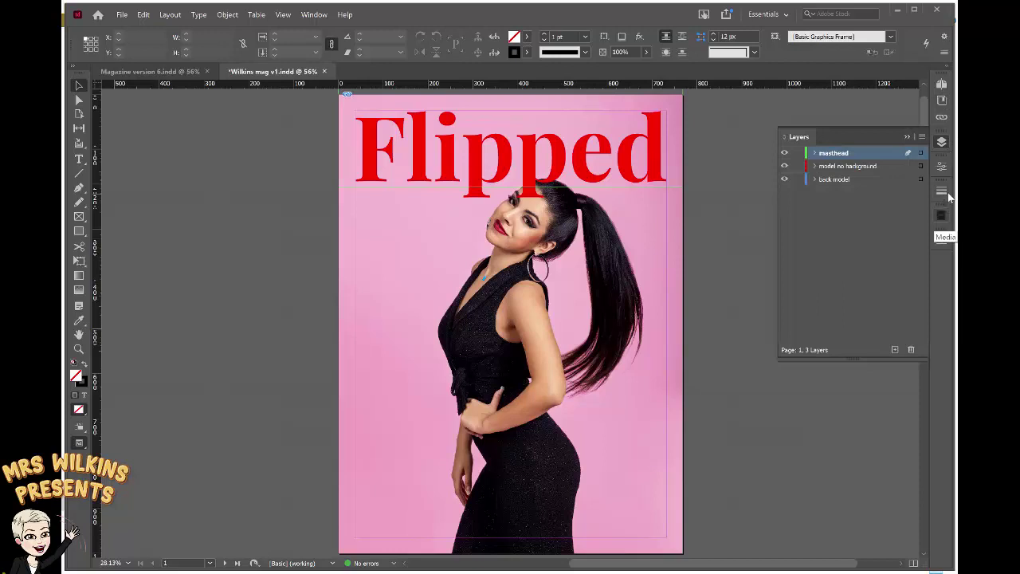
Move the masthead layer below the model no background layer in the Layers panel
click(315, 15)
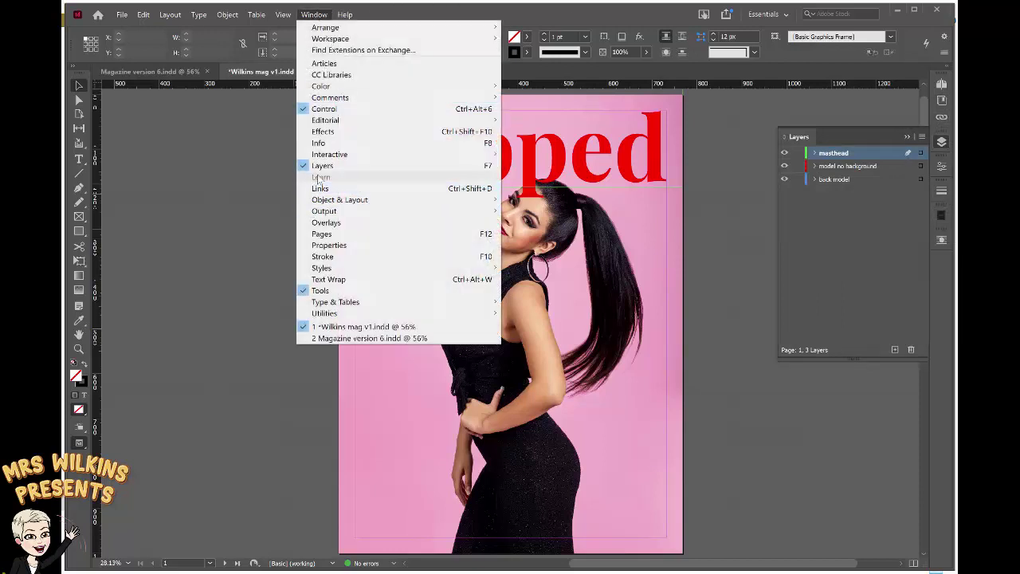
click(870, 493)
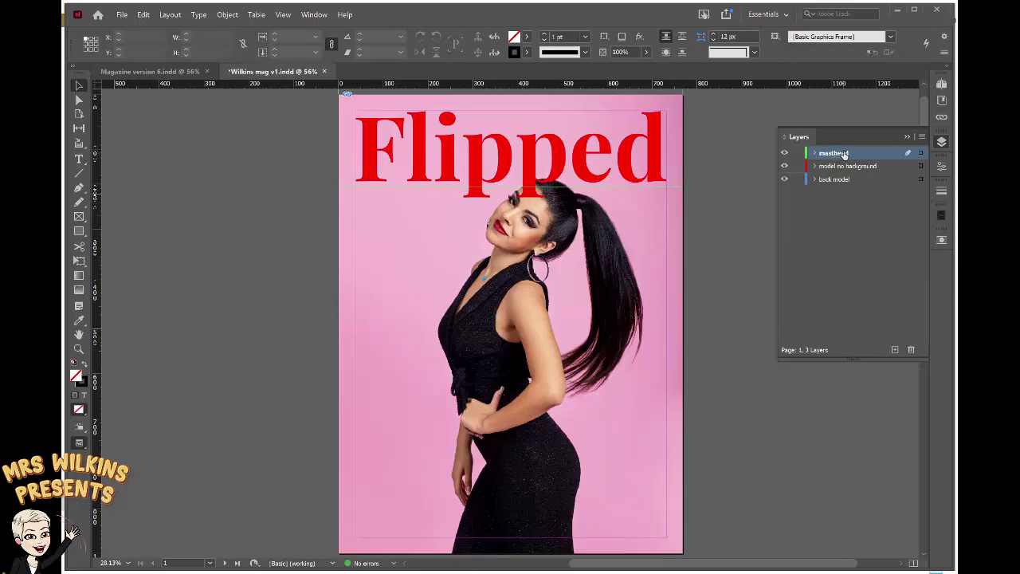
drag(844, 158, 844, 168)
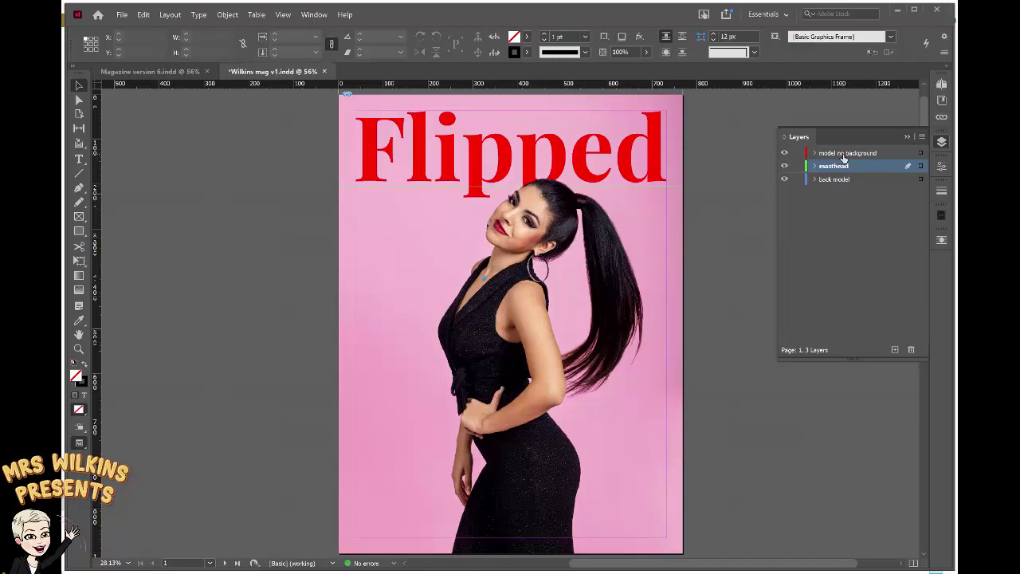
Hide the model no background layer and select the Flipped masthead frame
click(784, 153)
click(784, 154)
click(784, 154)
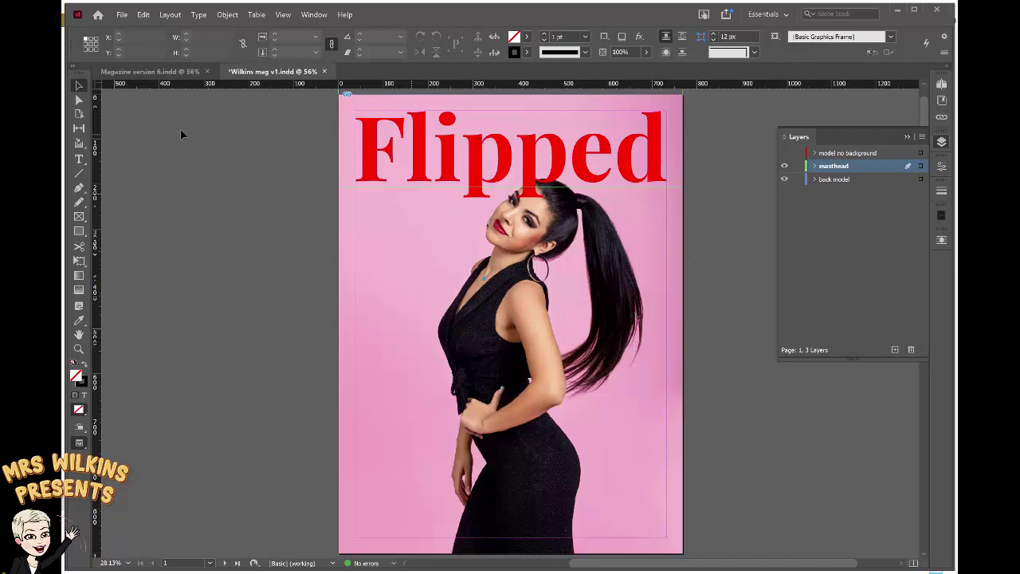
click(469, 159)
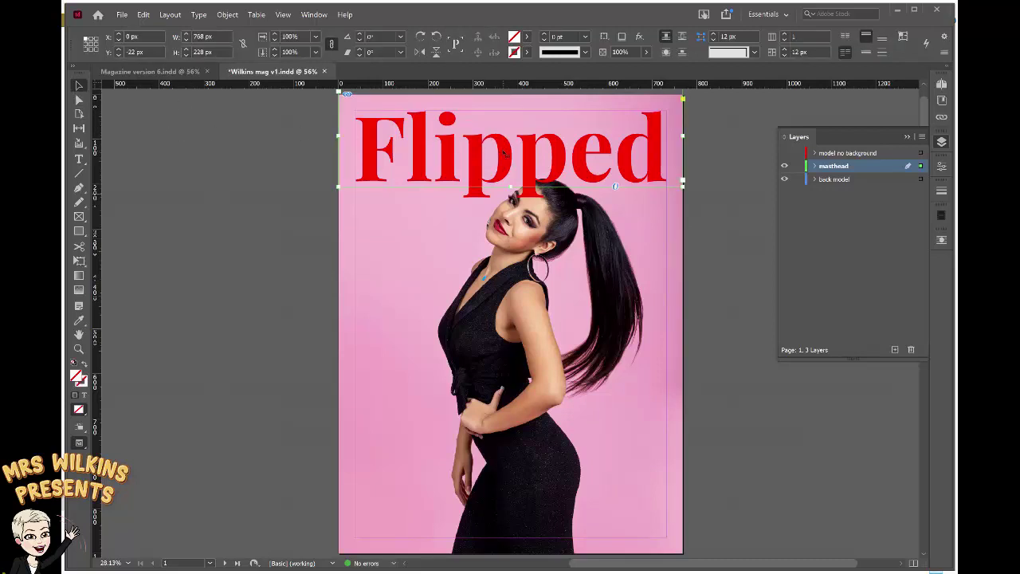
Nudge the masthead frame with the arrow keys until it sits at Y 0 px
key(Down)
key(Down)
key(Down)
key(Down)
key(Down)
key(Down)
key(Down)
key(Down)
key(Down)
key(Down)
key(Down)
key(Down)
key(Down)
key(Down)
key(Down)
key(Down)
key(Down)
key(Down)
key(Down)
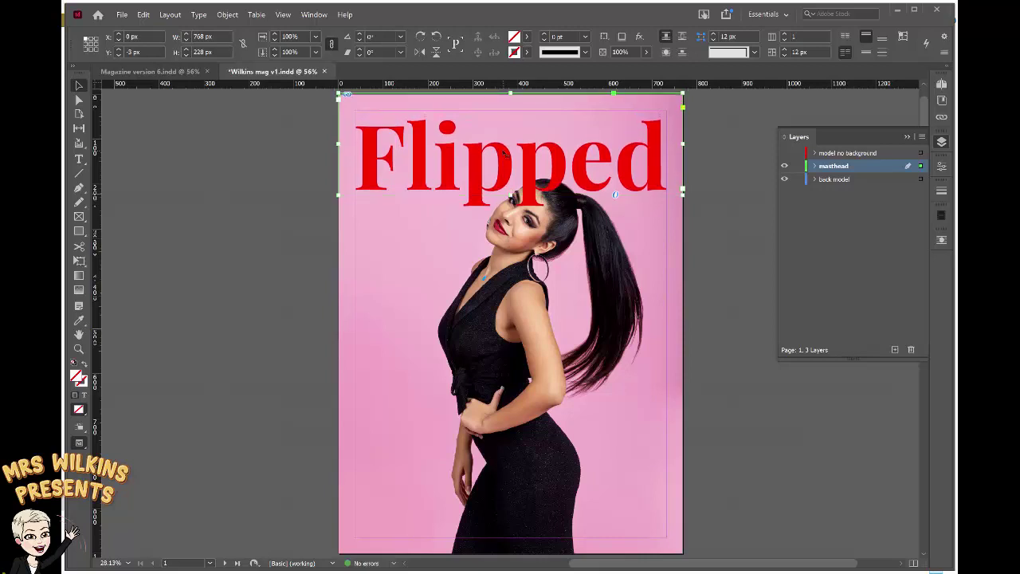
key(Down)
key(Down)
key(Down)
key(Down)
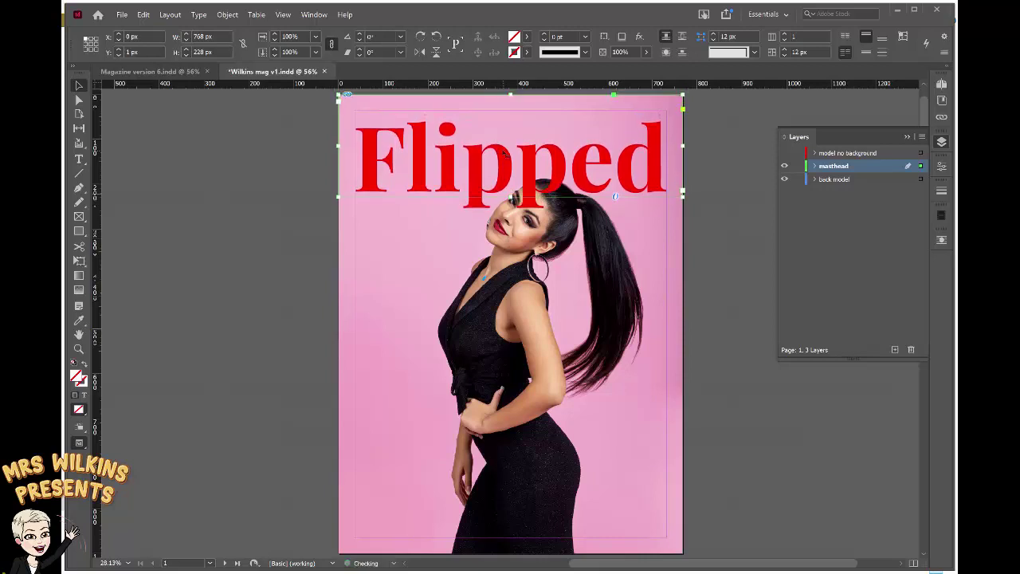
key(Down)
key(Down)
key(Down)
key(Down)
key(Down)
key(Down)
key(Down)
key(Down)
key(Down)
key(Down)
key(Down)
key(Up)
key(Up)
key(Up)
key(Up)
key(Up)
key(Up)
key(Up)
key(Up)
key(Up)
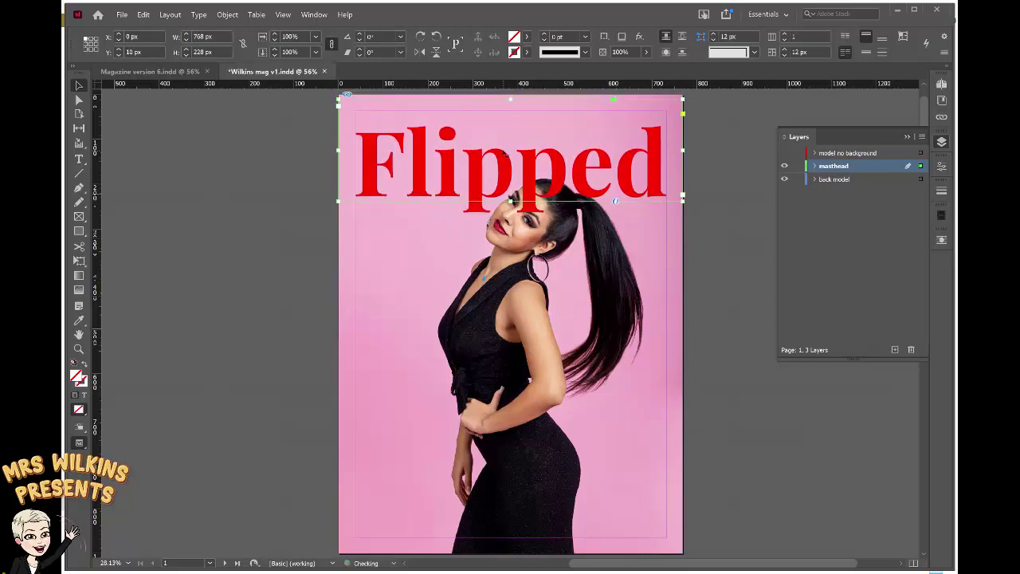
key(Up)
key(Up)
key(Up)
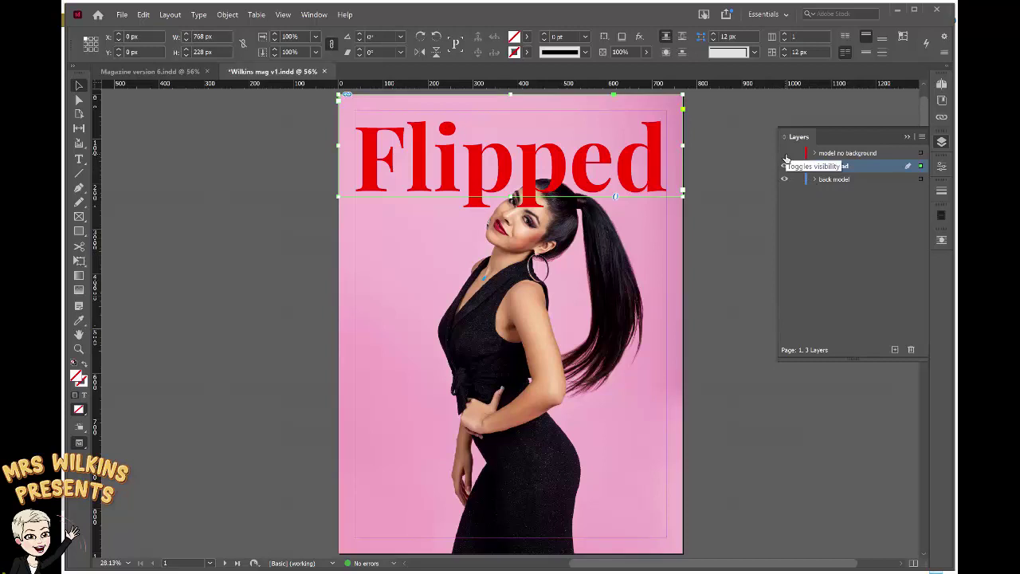
Show the model no background layer, deselect, and view the cover in Preview mode
click(785, 153)
click(255, 173)
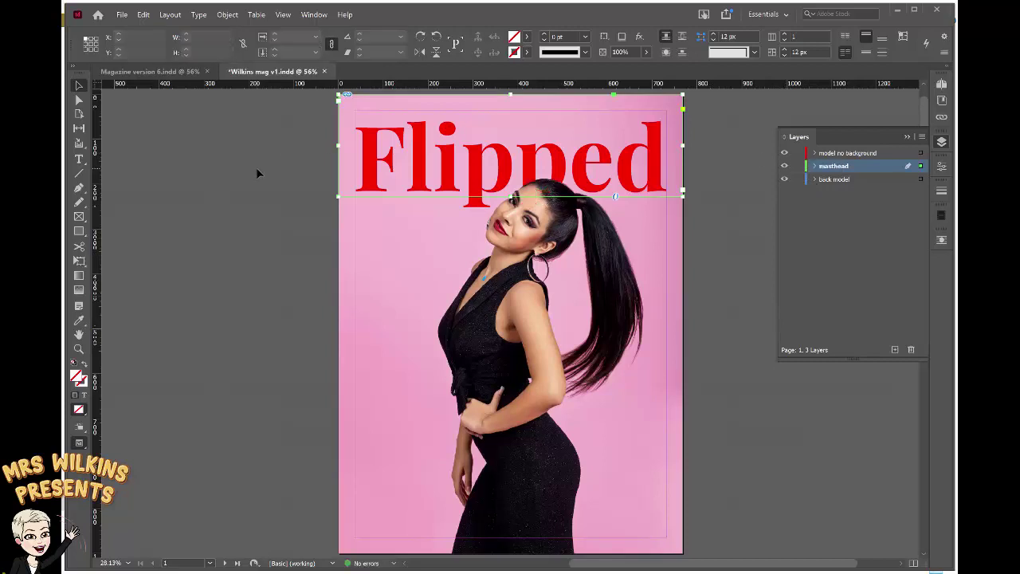
key(w)
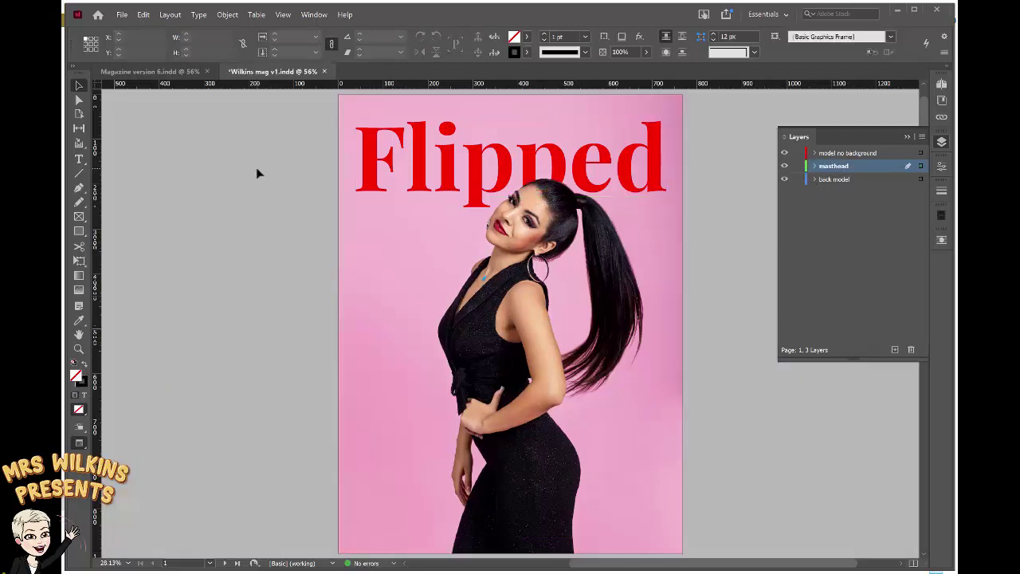